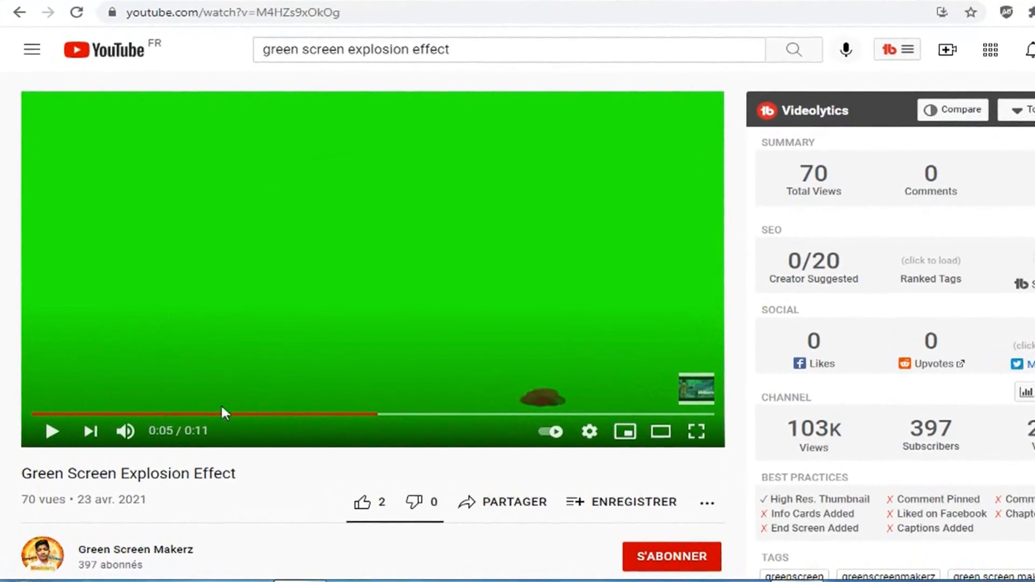
click(51, 429)
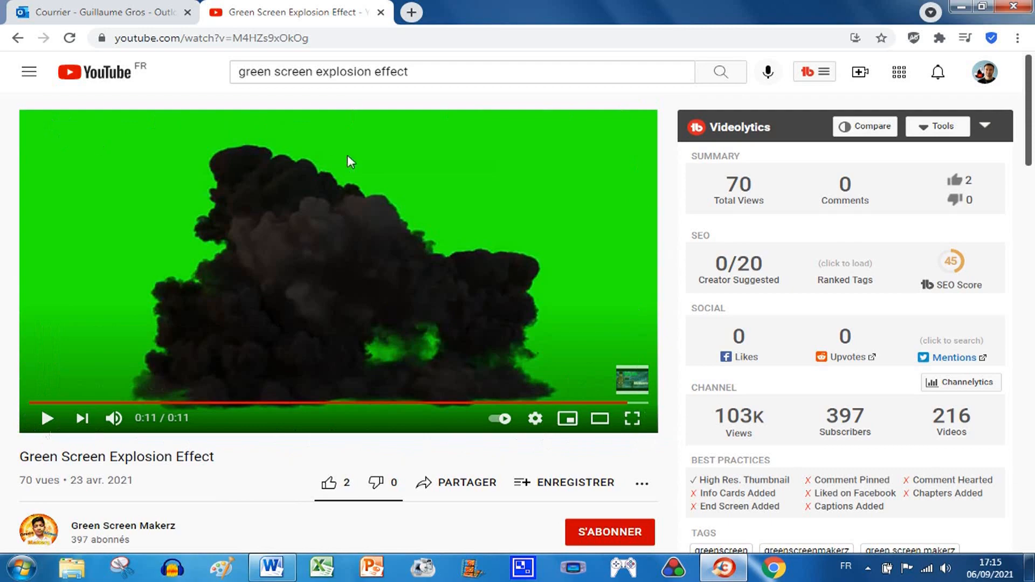
click(271, 567)
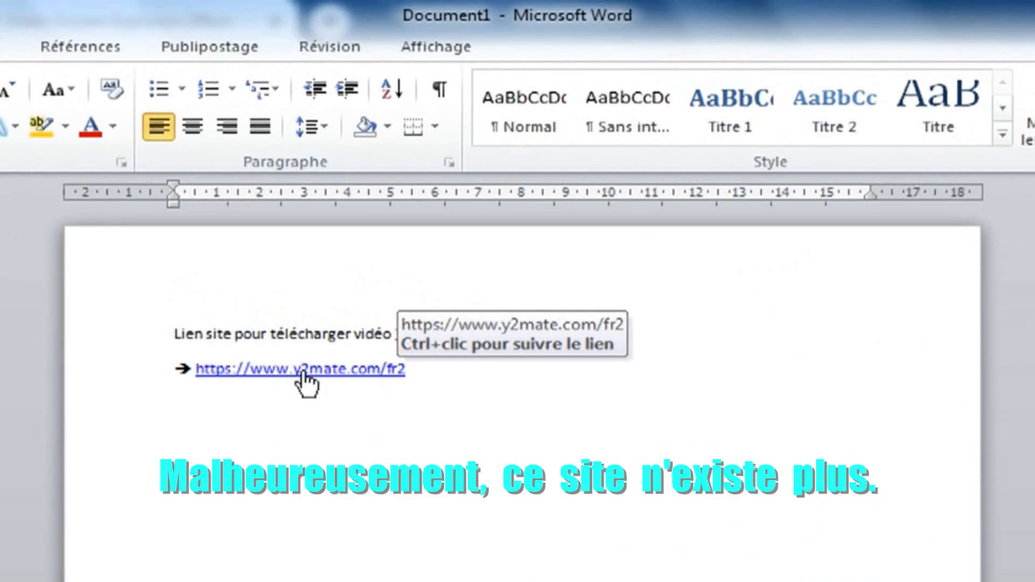
ctrl+click(302, 373)
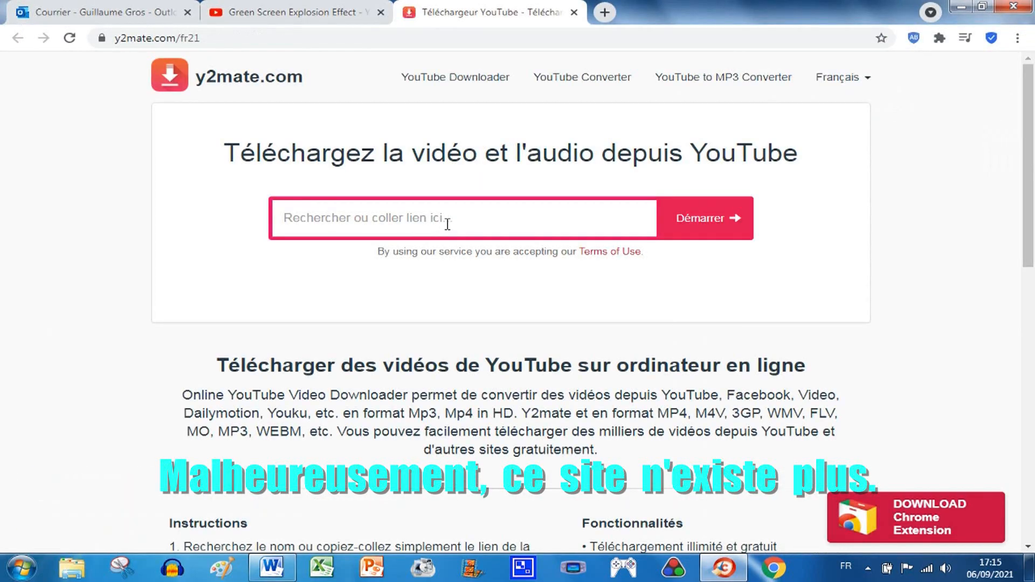
Step: Copy the web address of the Green Screen Explosion Effect video from YouTube
click(300, 16)
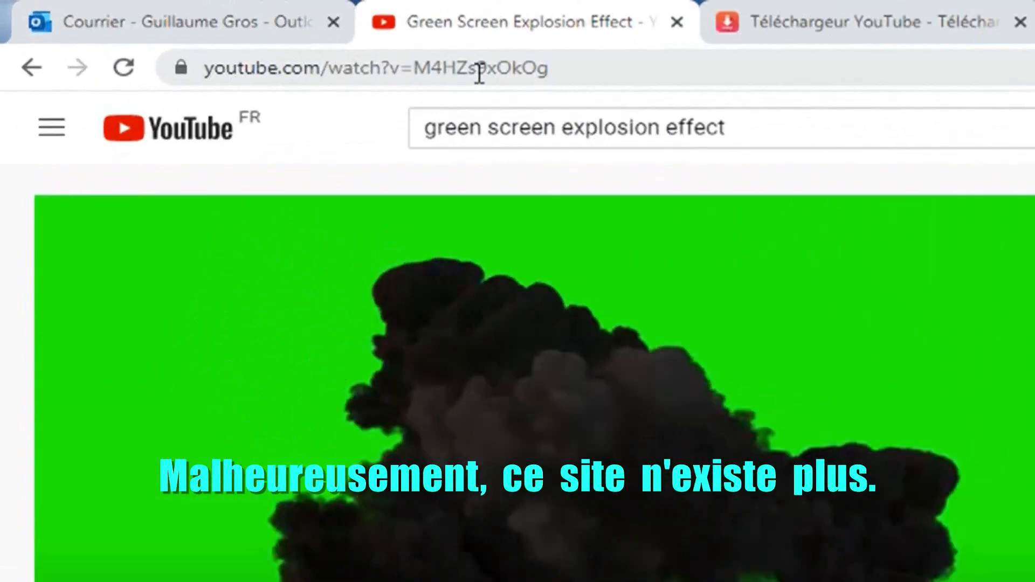
click(445, 69)
key(ctrl+c)
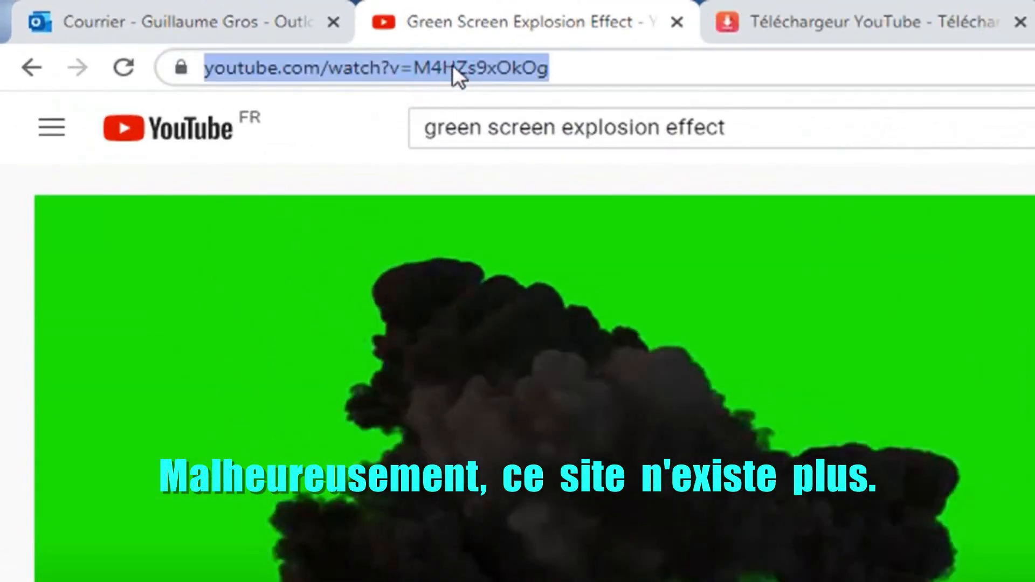
right_click(452, 63)
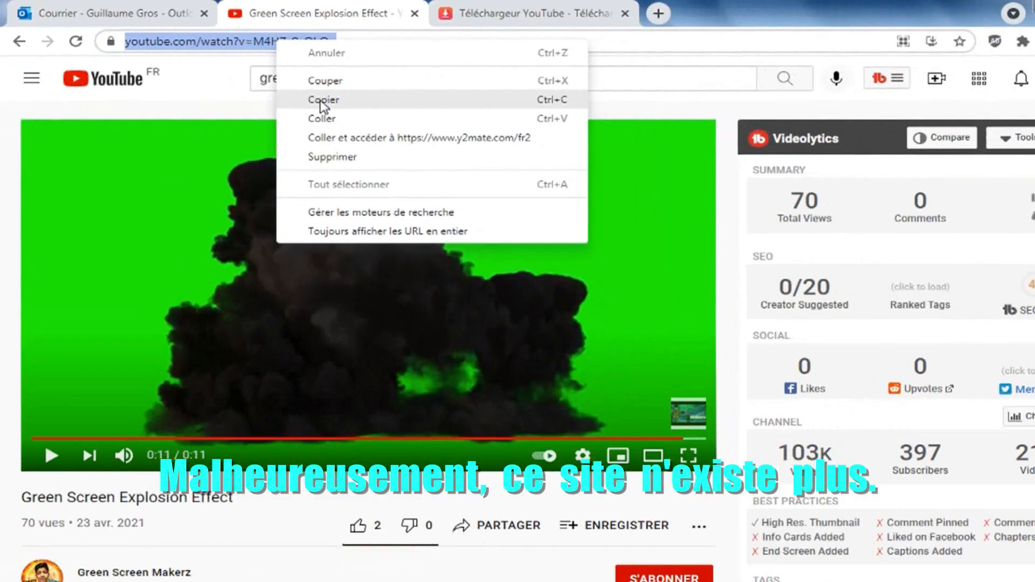
click(522, 163)
Step: Paste the copied YouTube video link into the y2mate download field and load its download options
click(863, 22)
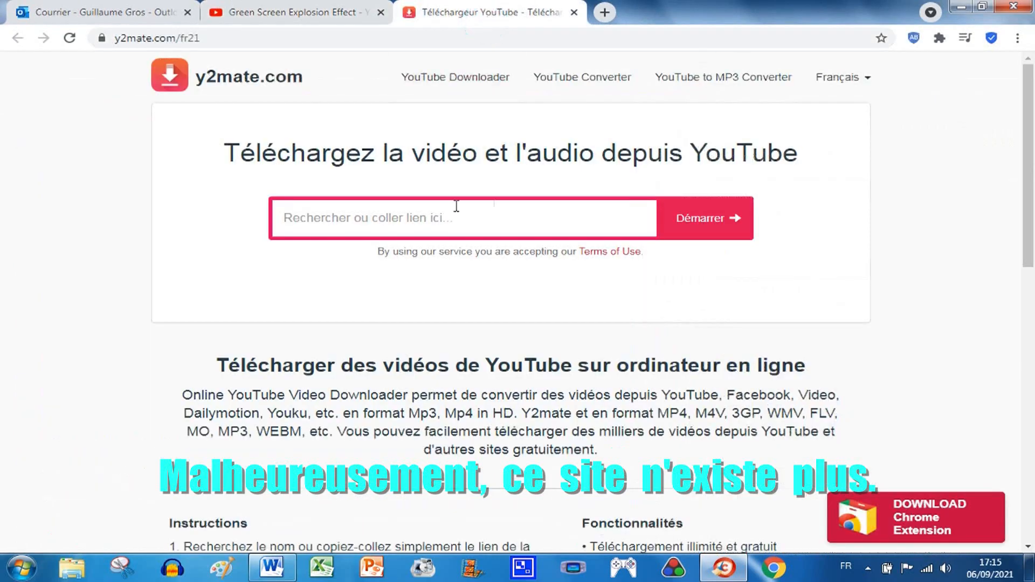
right_click(426, 216)
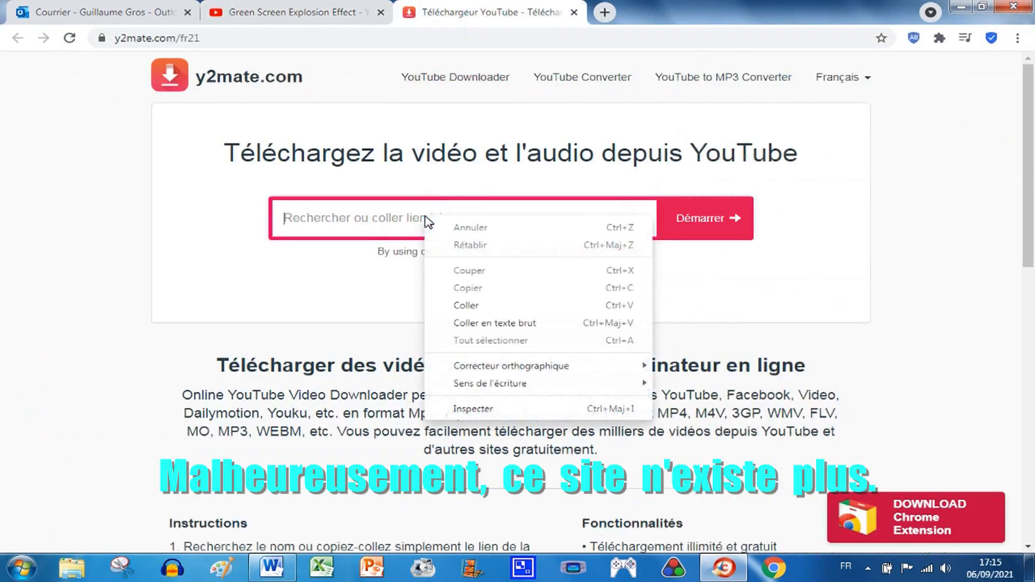
click(477, 306)
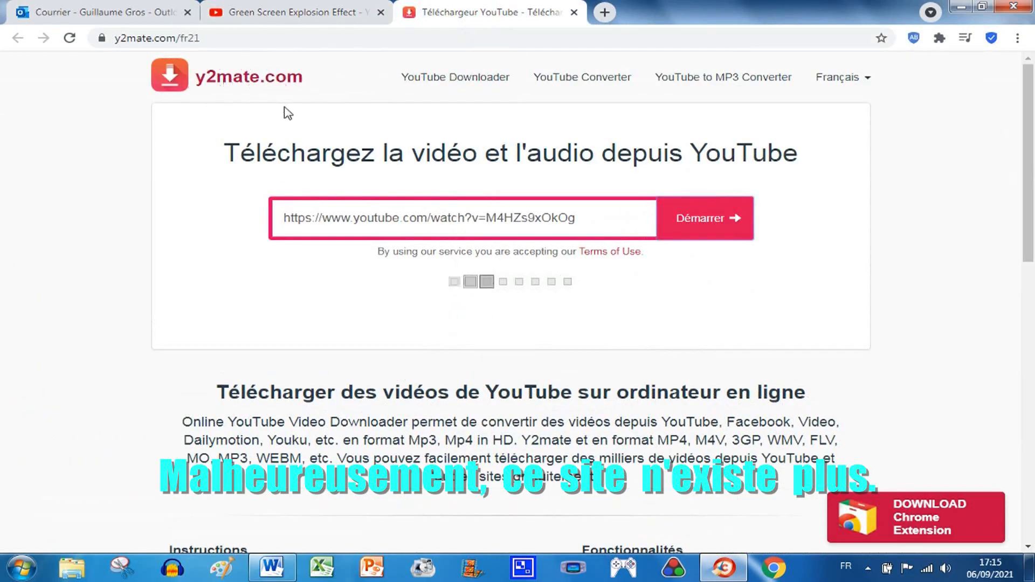
scroll(563, 299, down, 1)
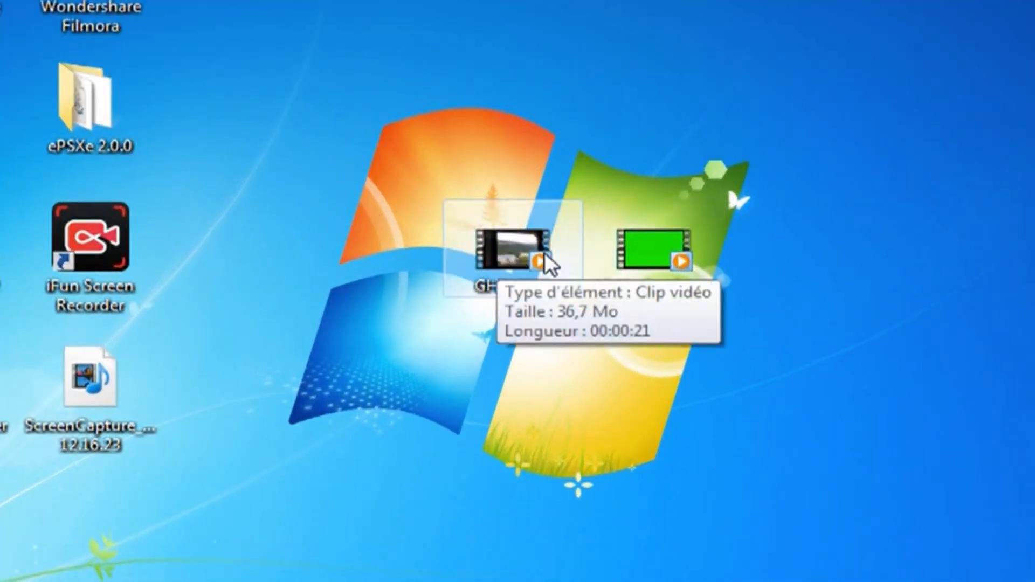
Step: Preview the green screen explosion video and the GH010039 clip stored on the desktop
click(658, 263)
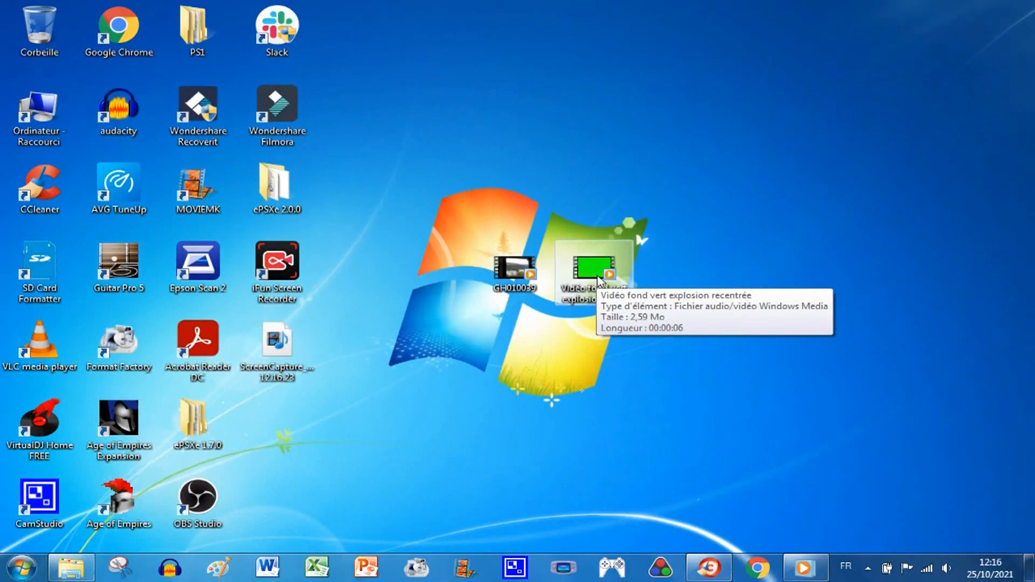
double_click(597, 274)
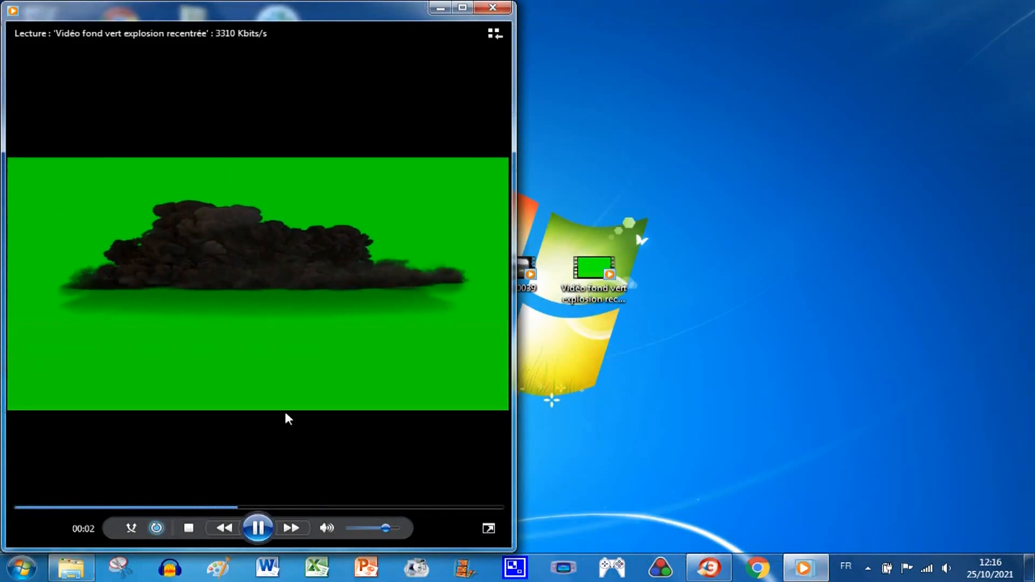
click(440, 7)
double_click(517, 269)
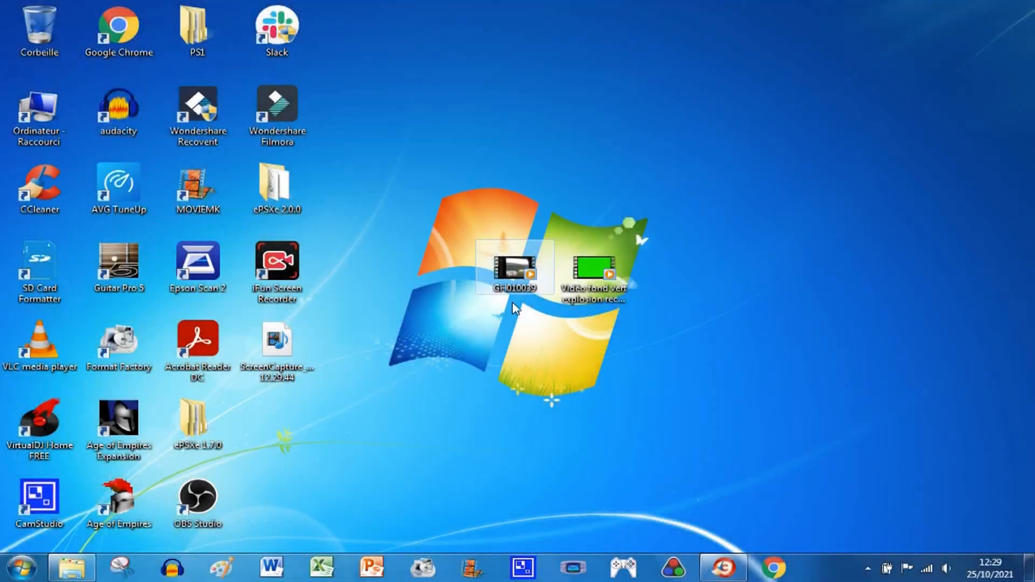
Step: Open Wondershare Filmora from the desktop and start a new 16:9 film in advanced mode
click(277, 129)
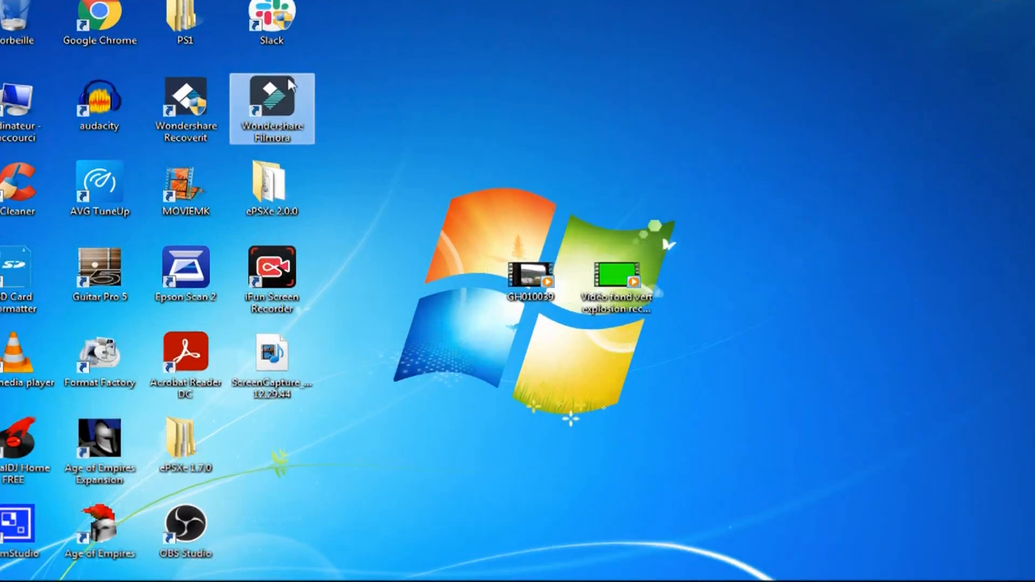
double_click(283, 104)
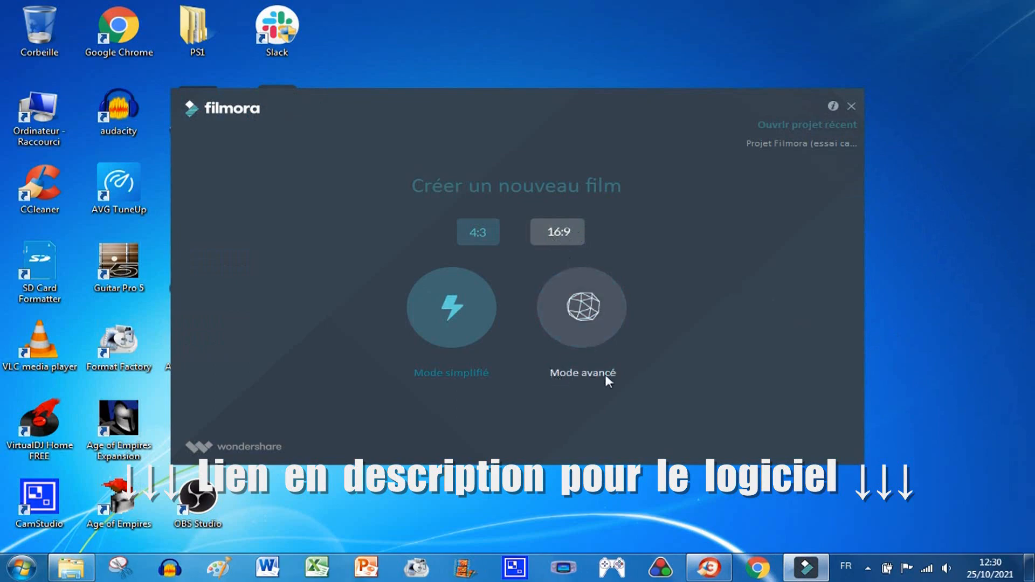
click(586, 311)
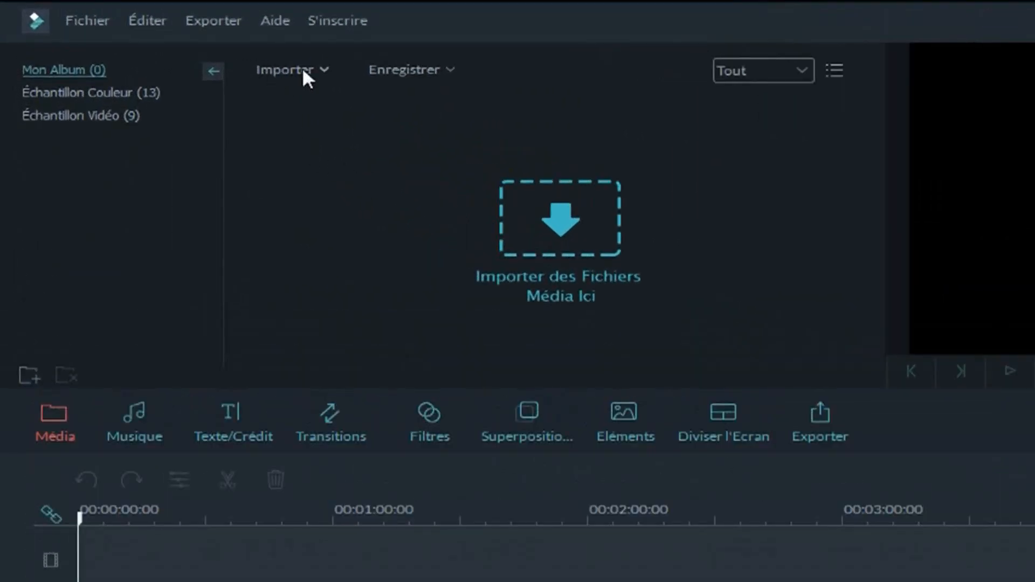
Step: Import the desktop videos GH010039 and "Vidéo fond vert explosion recentrée" into the media album
click(302, 69)
click(383, 95)
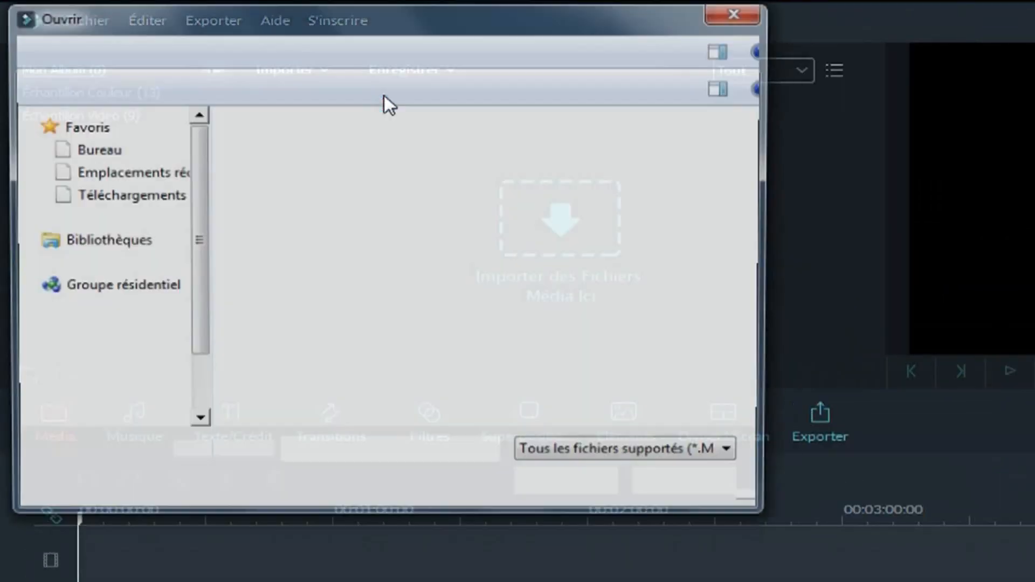
drag(750, 207, 740, 370)
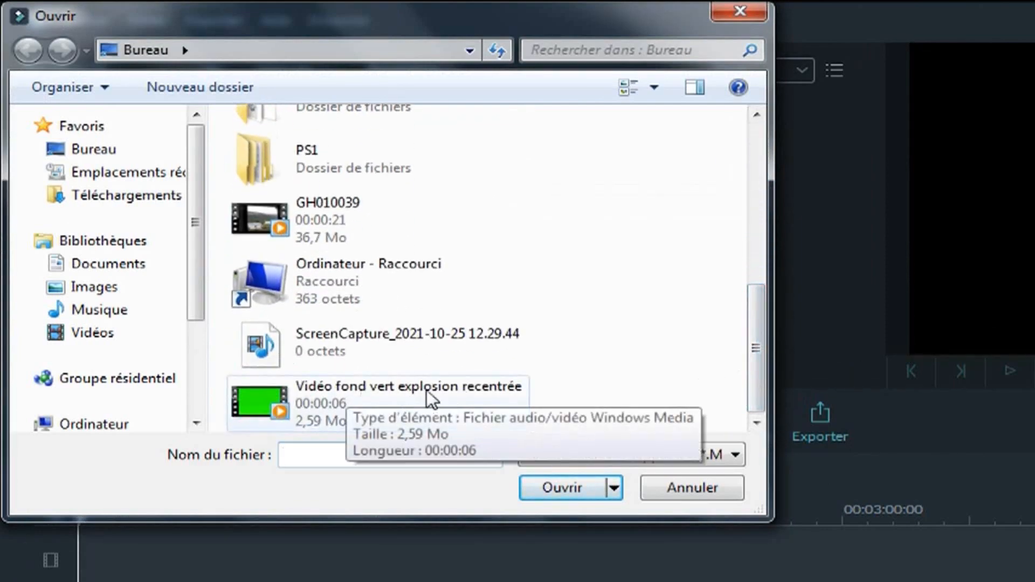
click(341, 211)
ctrl+click(366, 397)
click(560, 487)
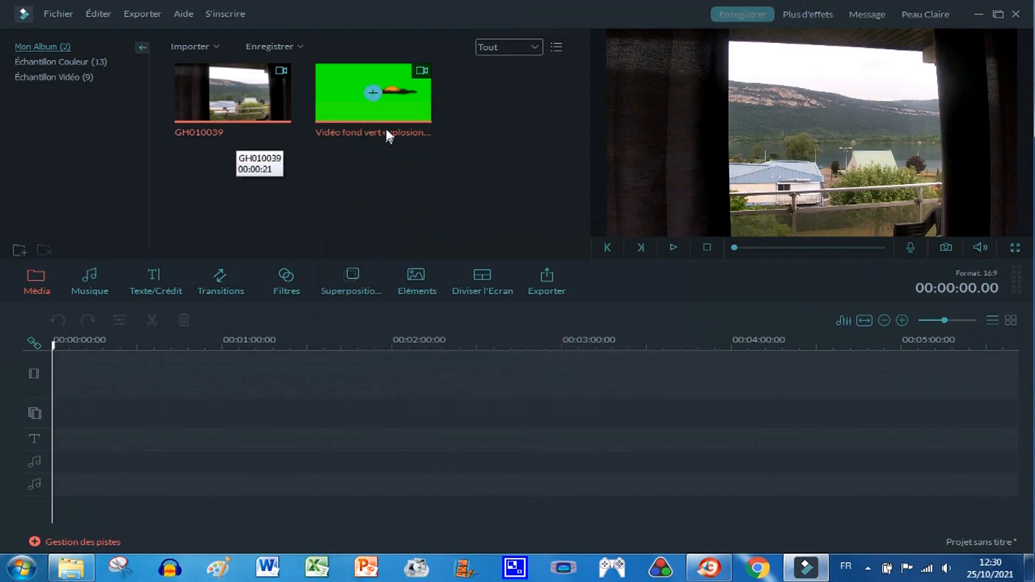
Step: Place the GH010039 clip at the start of the main video track
click(274, 113)
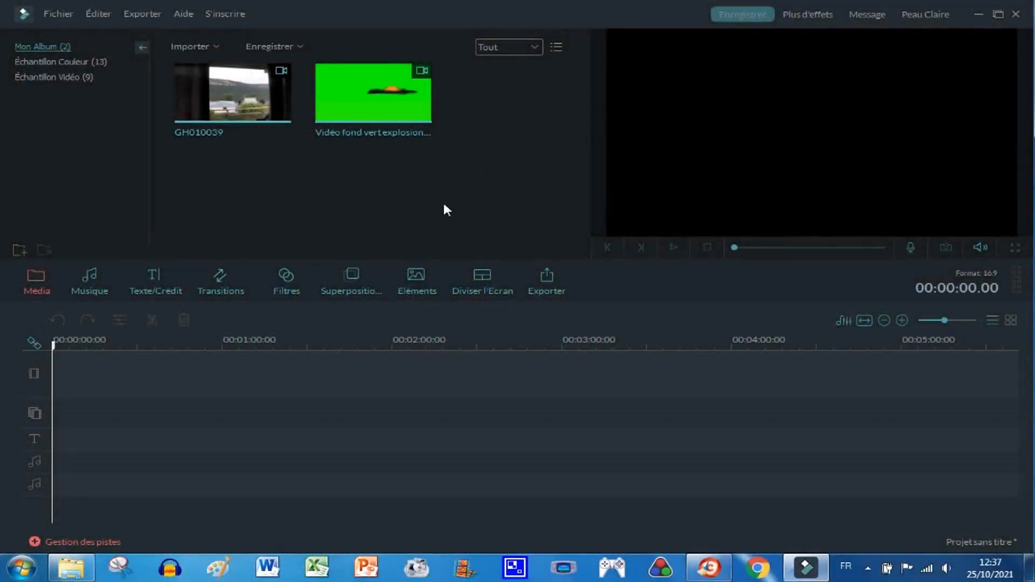
click(248, 111)
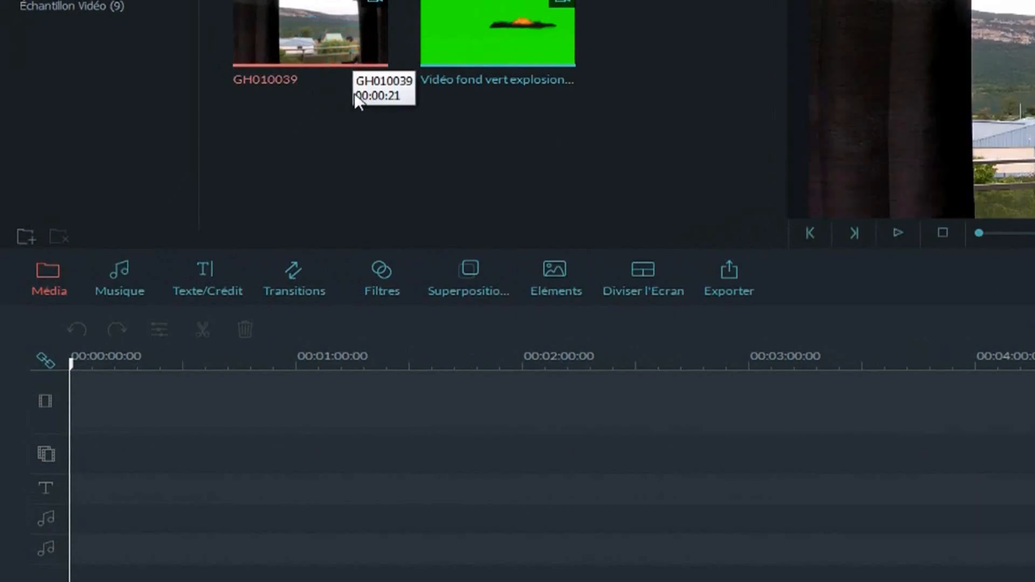
drag(363, 39, 233, 413)
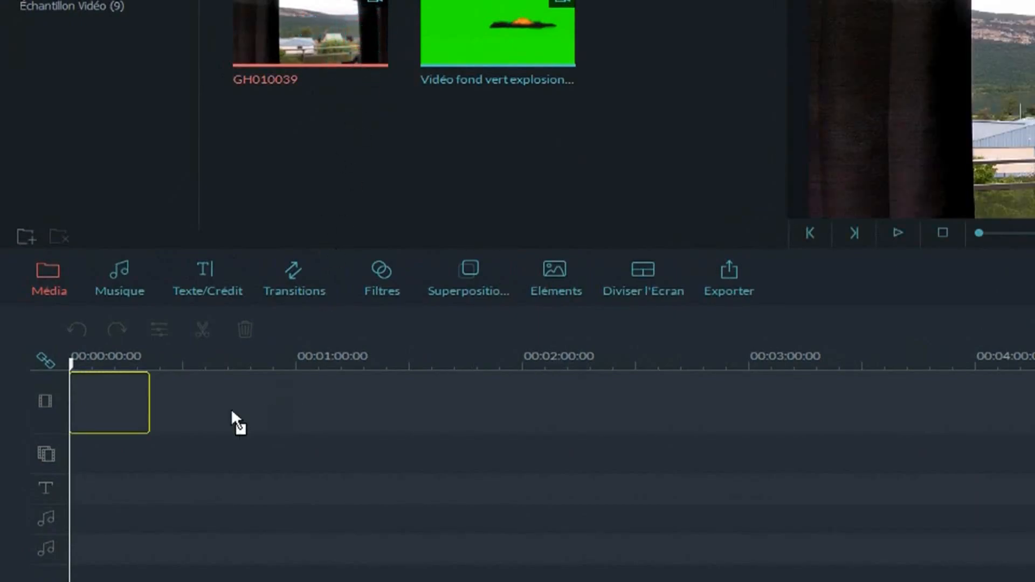
drag(132, 409, 134, 411)
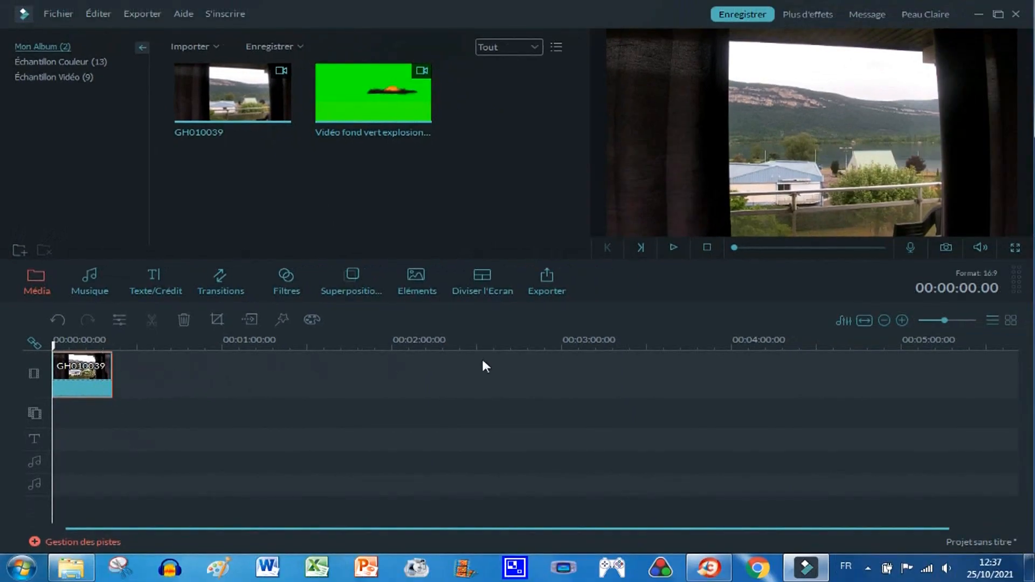
Step: Split the GH010039 clip on the timeline at 00:00:06.00 and at 00:00:12.00
drag(945, 321, 957, 319)
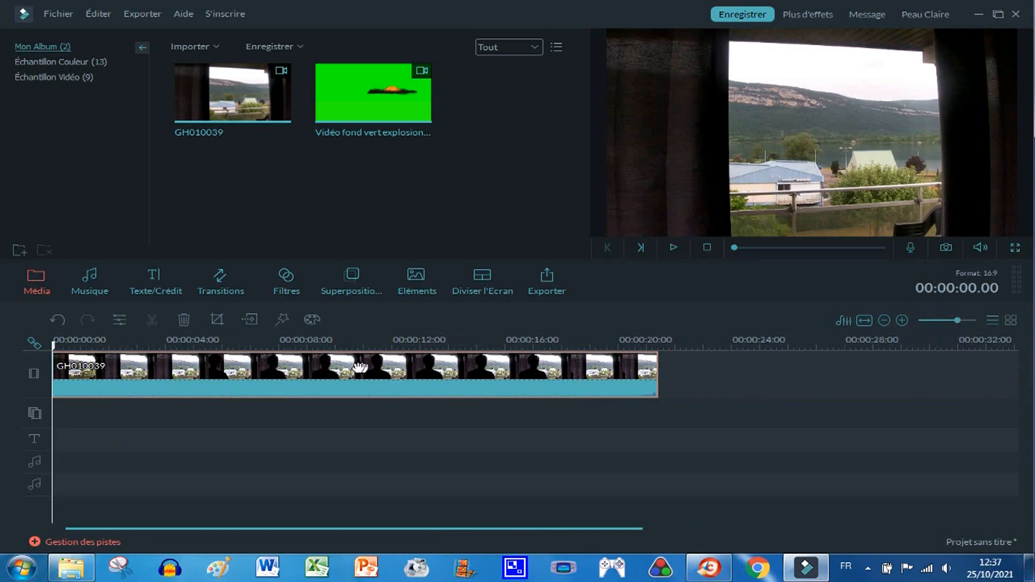
click(199, 345)
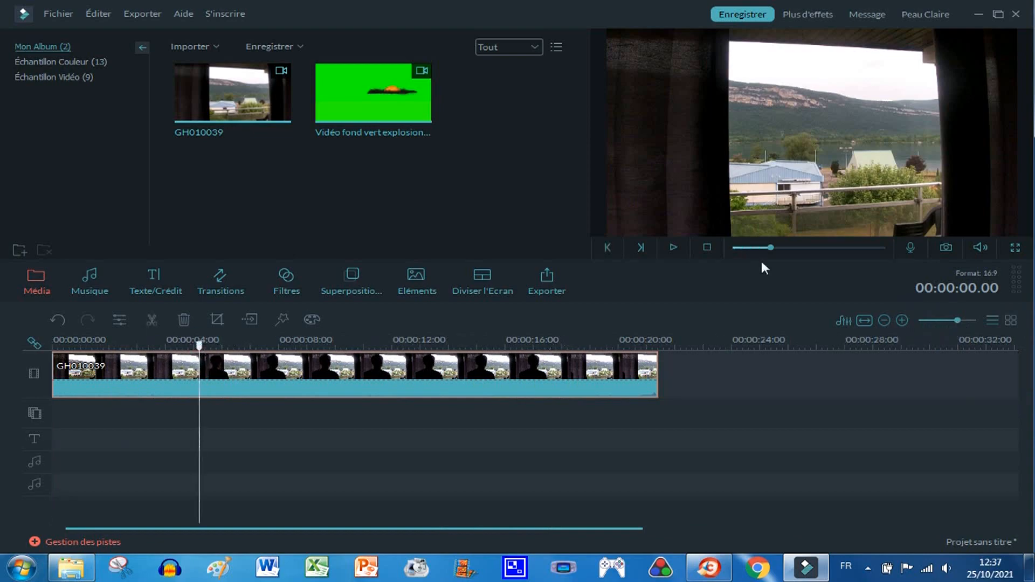
click(674, 247)
click(673, 247)
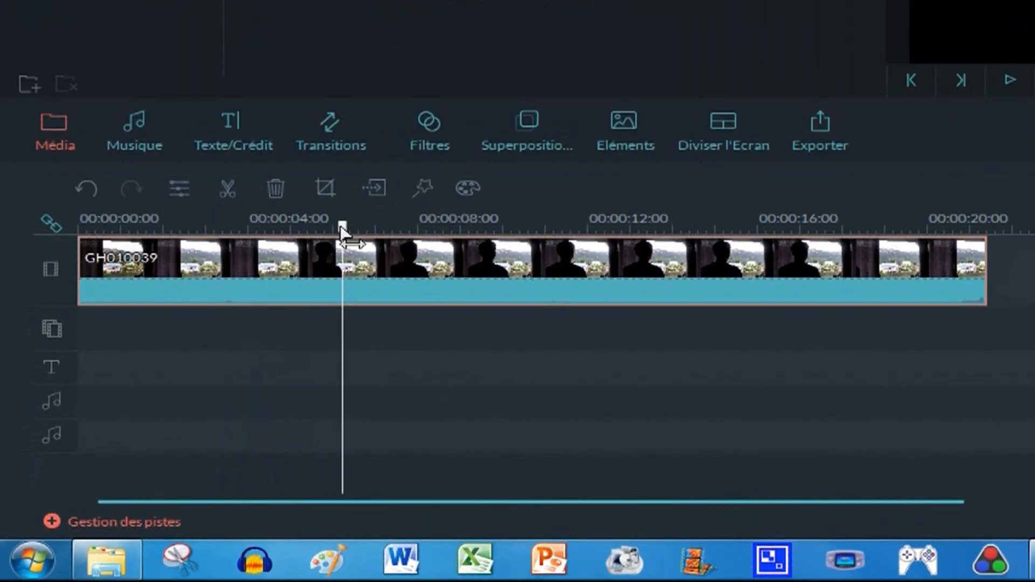
drag(342, 229, 332, 232)
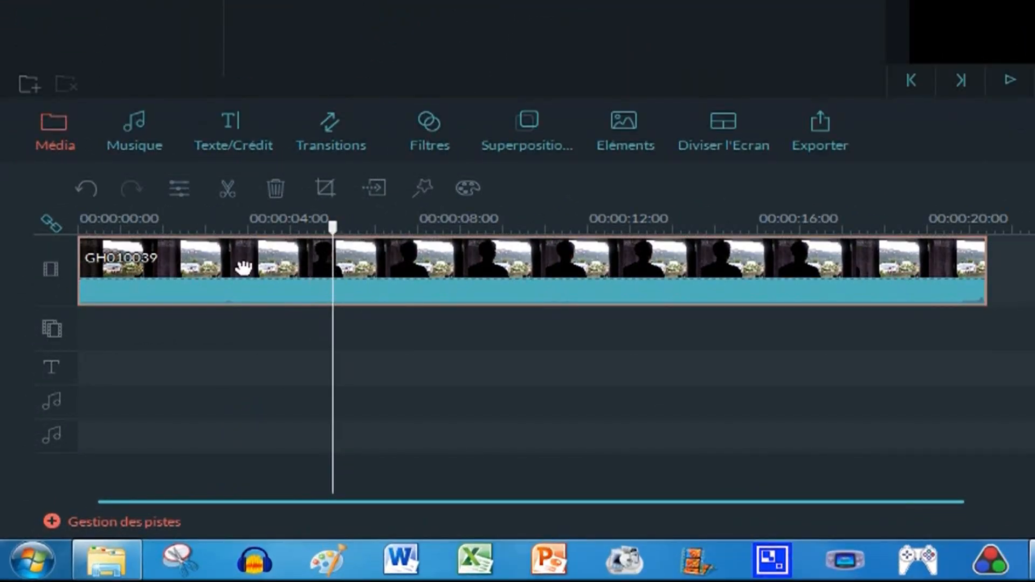
click(226, 189)
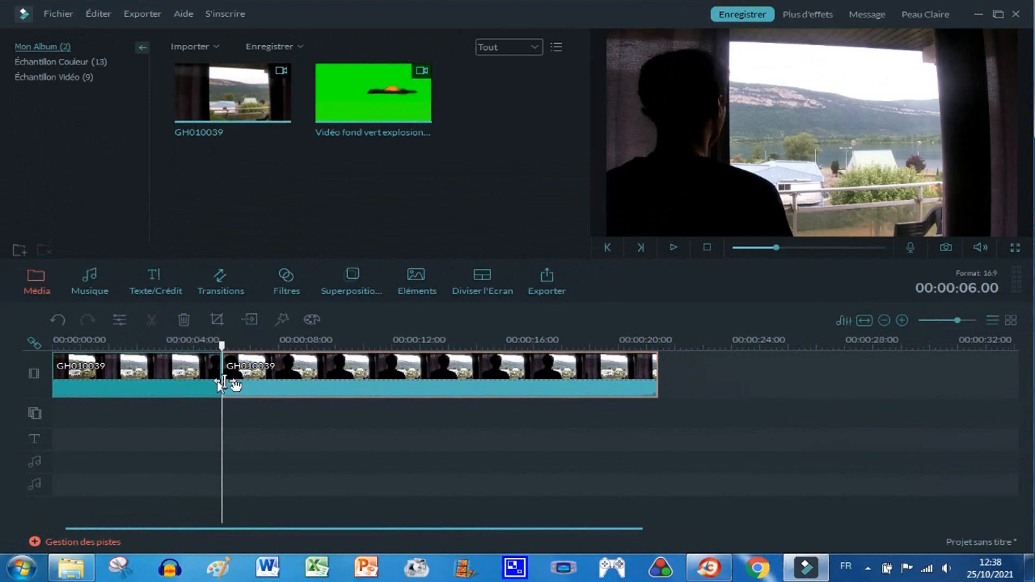
drag(419, 345, 405, 347)
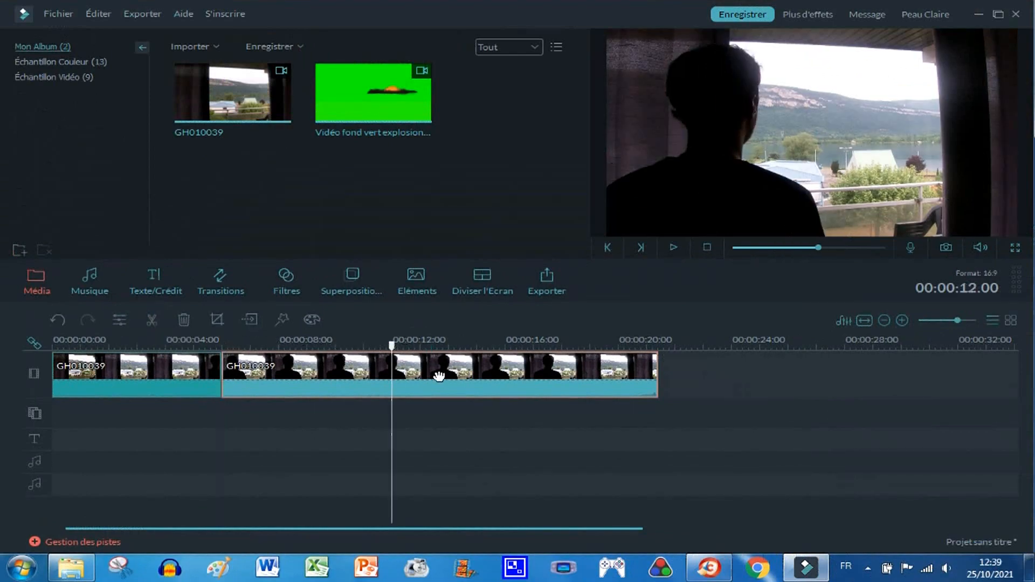
click(152, 320)
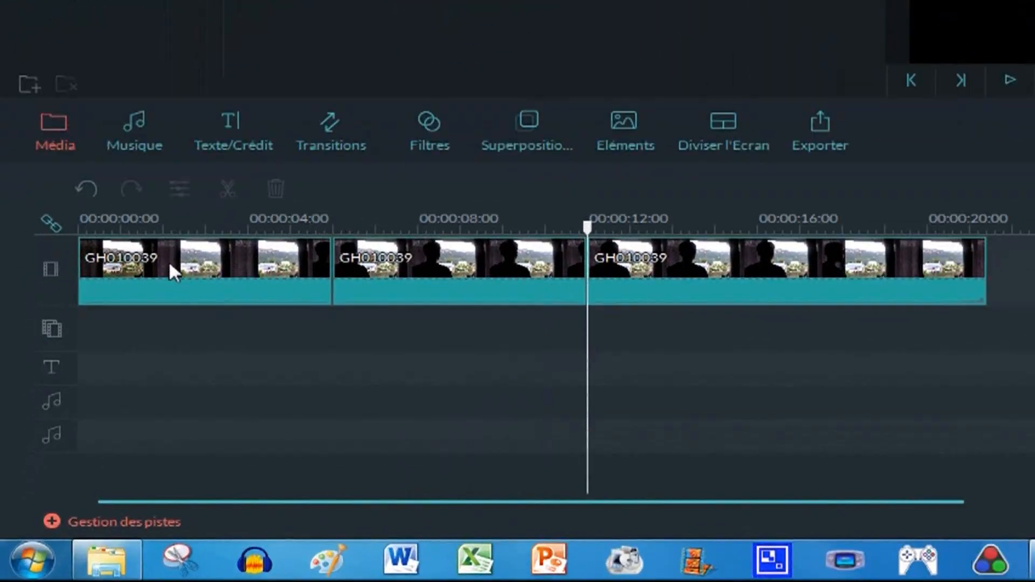
Step: Delete the first and last segments of the split GH010039 clip and play back the remaining middle segment
click(229, 266)
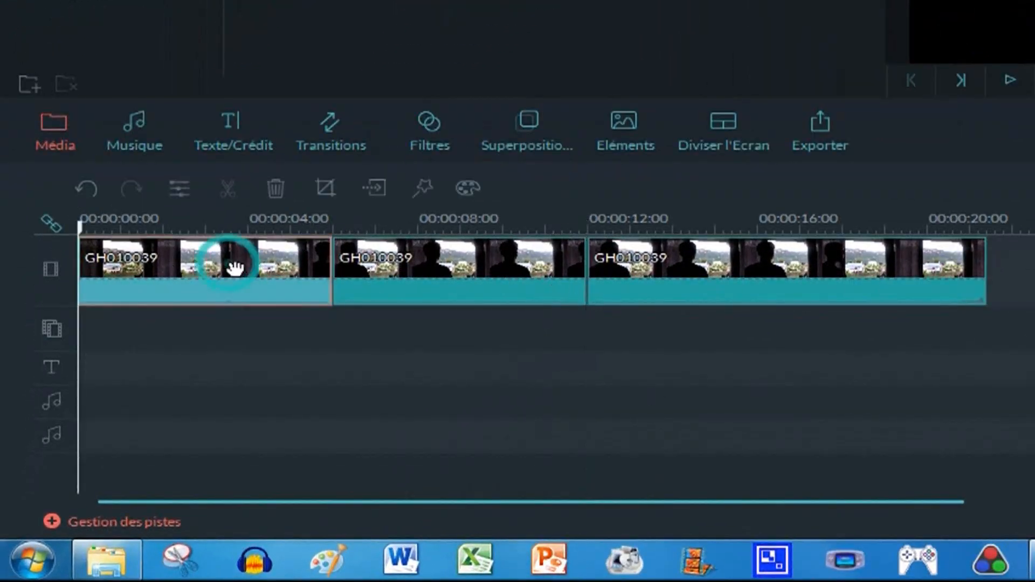
click(274, 185)
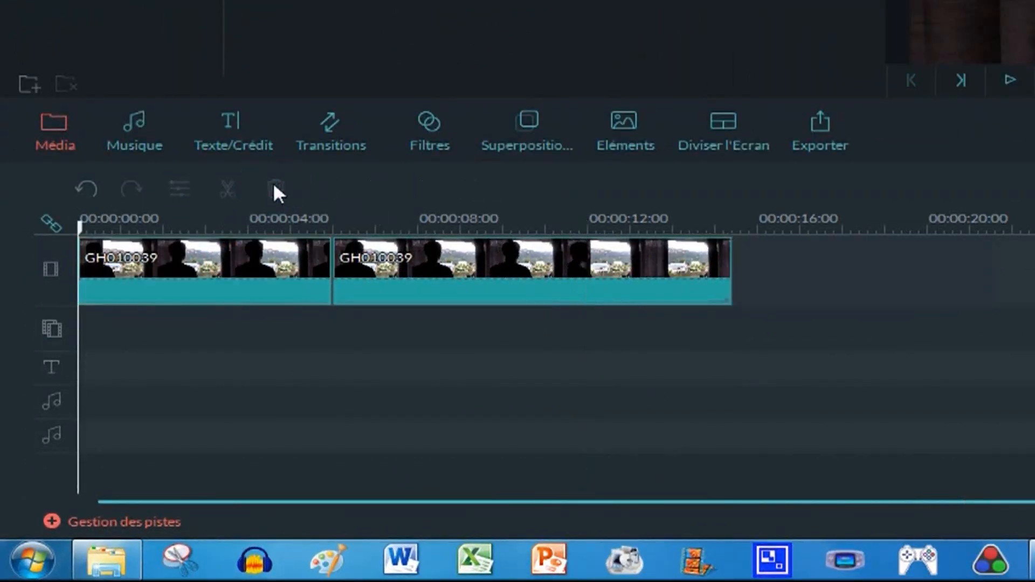
click(528, 266)
click(276, 188)
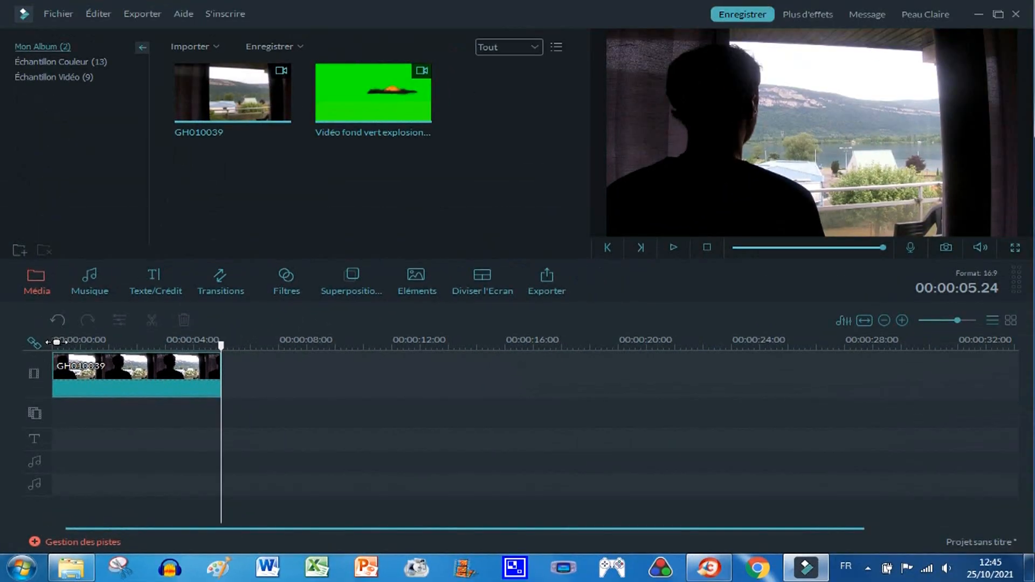
click(969, 99)
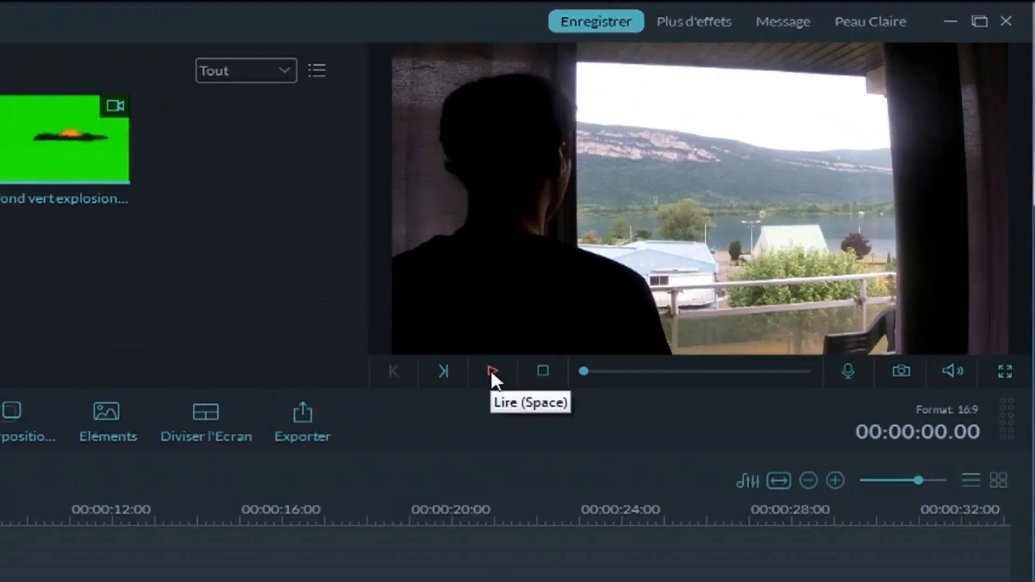
click(663, 255)
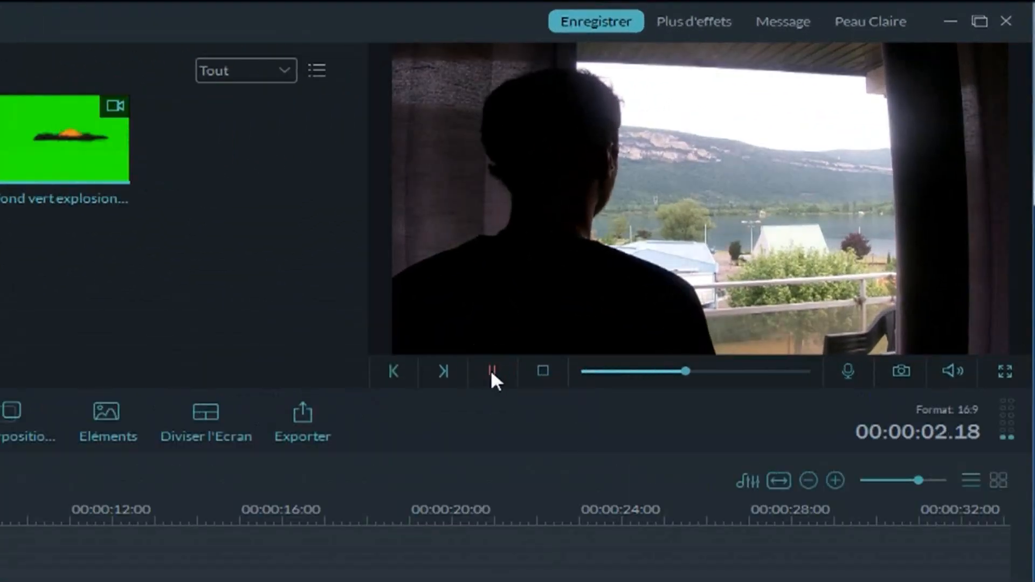
Step: Stop the playback and crop the GH010039 clip in 16:9 to about 1632 × 918
click(490, 370)
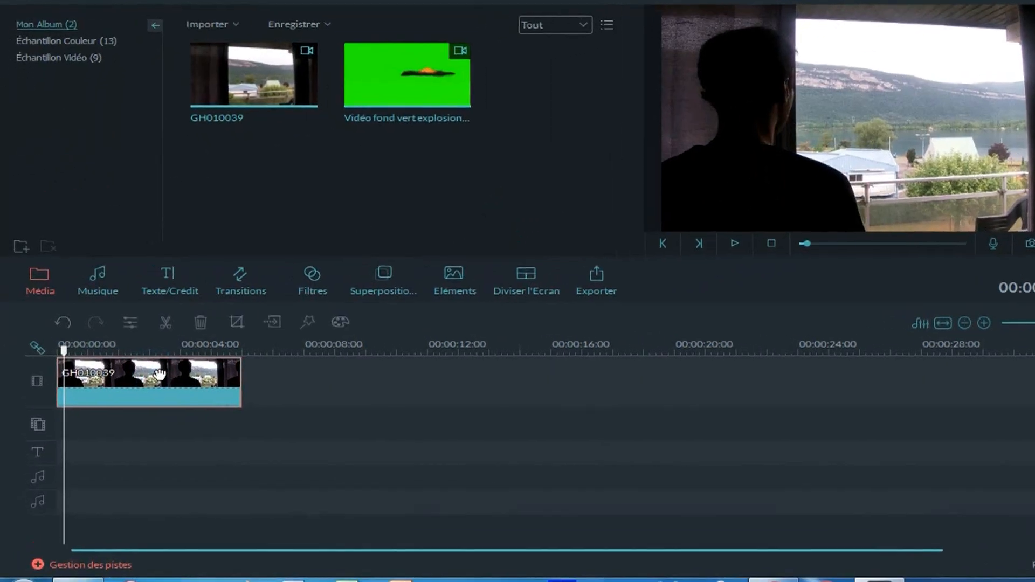
right_click(141, 363)
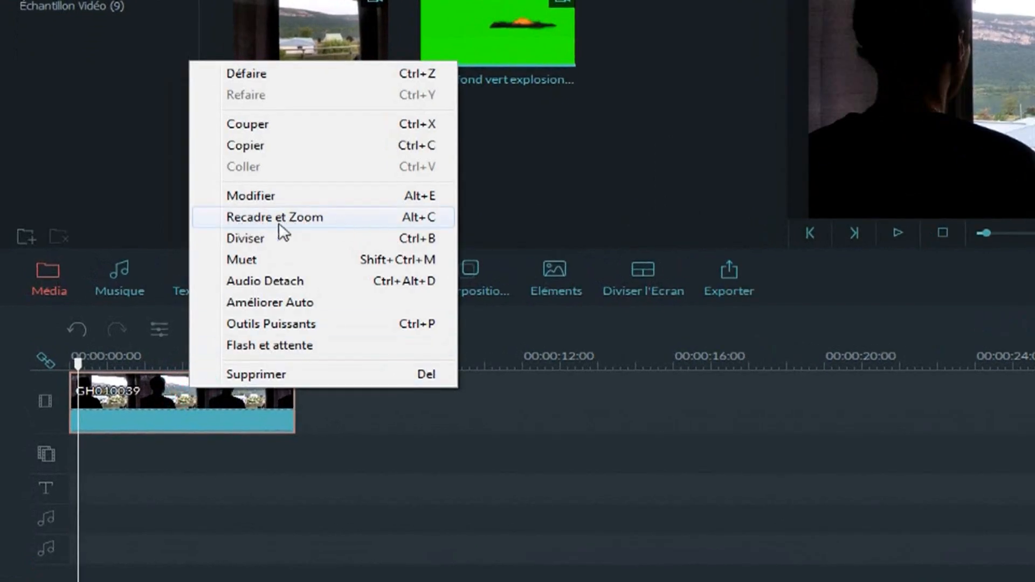
click(324, 216)
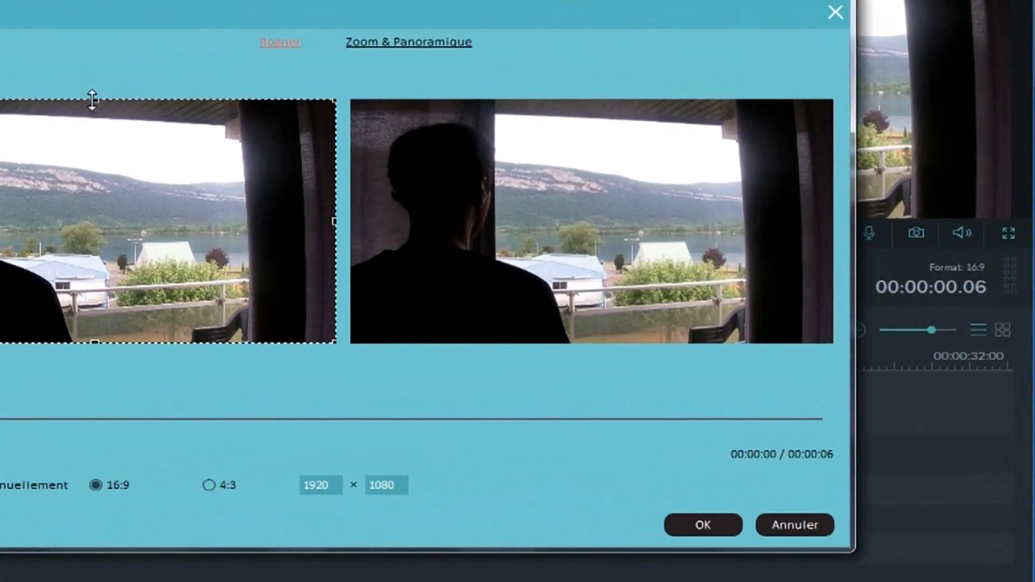
drag(92, 100, 90, 138)
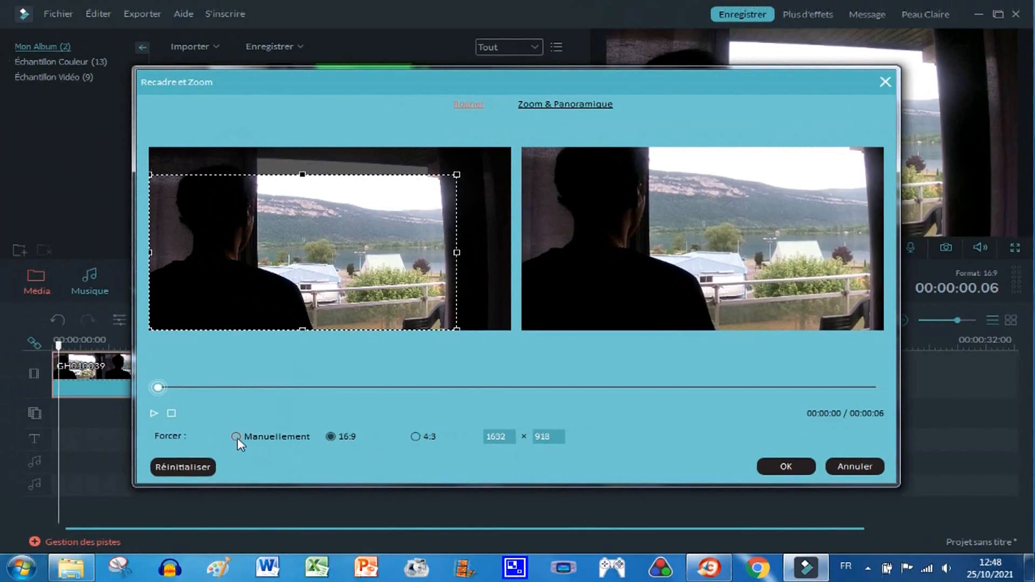
Step: Switch the crop to manual proportions, fit it around the window view at about 1544 × 694, apply it and play back the clip
click(236, 437)
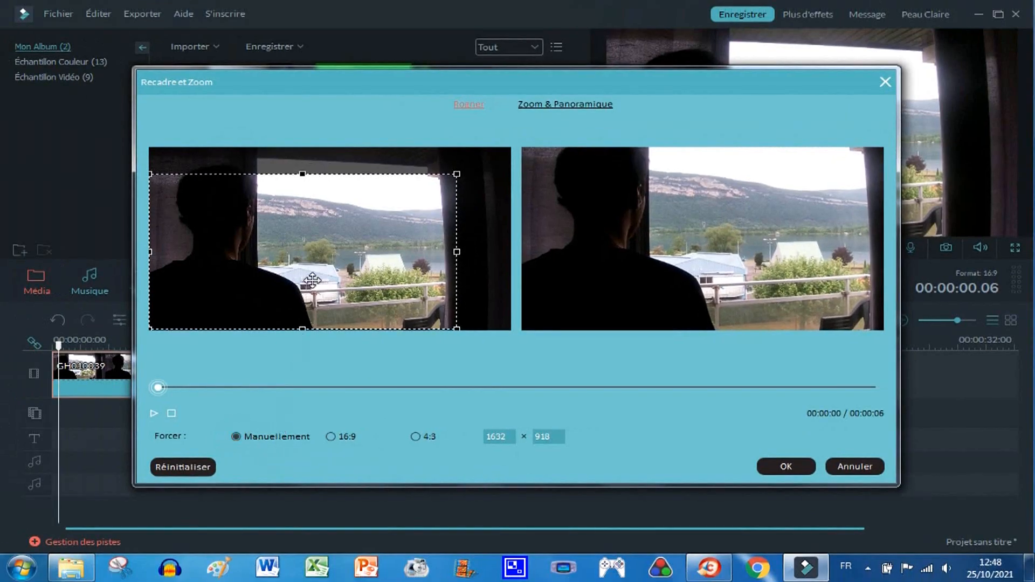
drag(312, 280, 338, 269)
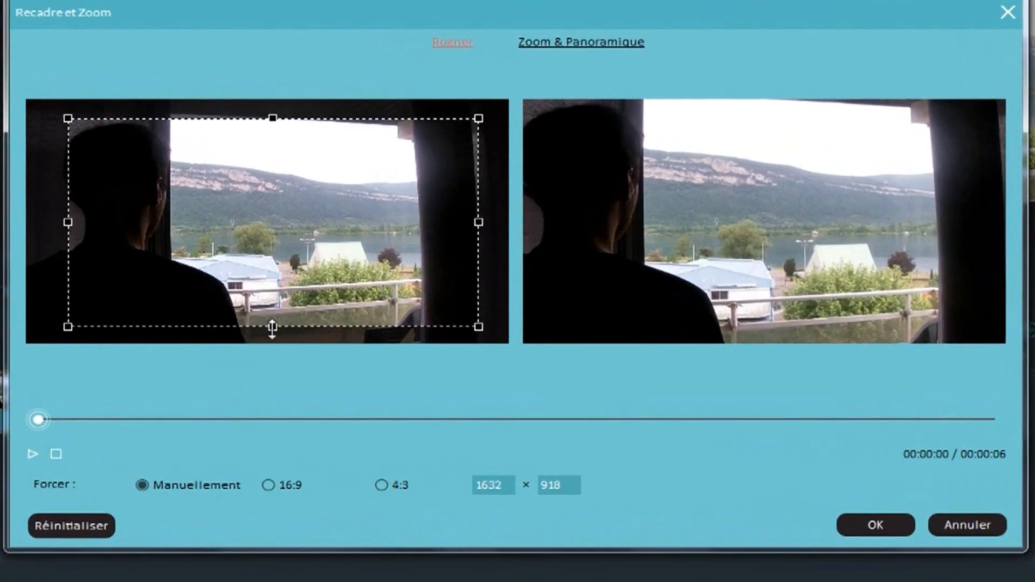
drag(273, 328, 275, 319)
mouse_move(272, 120)
mouse_down()
mouse_move(274, 152)
mouse_move(272, 139)
mouse_up()
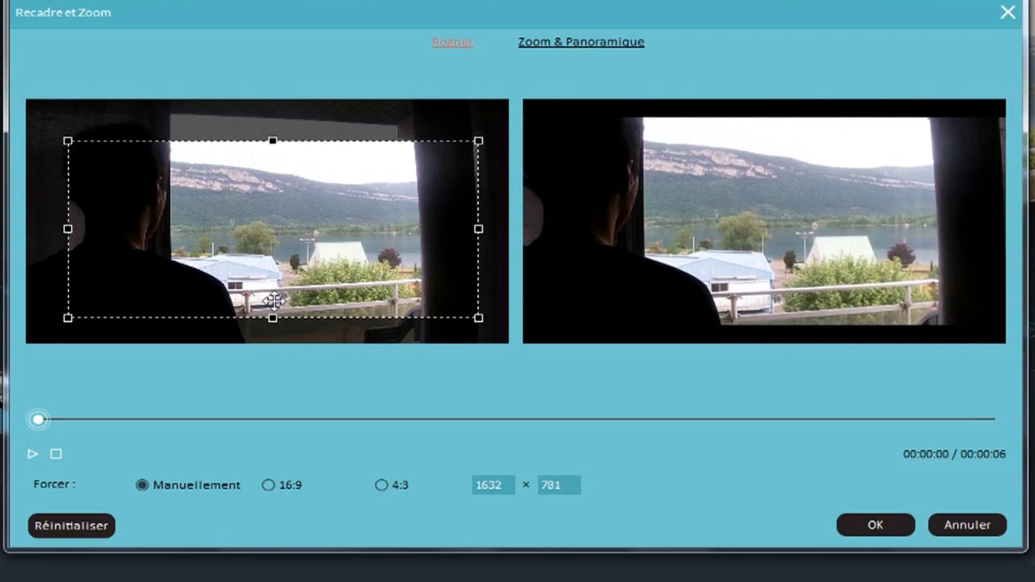
drag(273, 318, 275, 297)
drag(268, 245, 263, 251)
drag(471, 221, 396, 233)
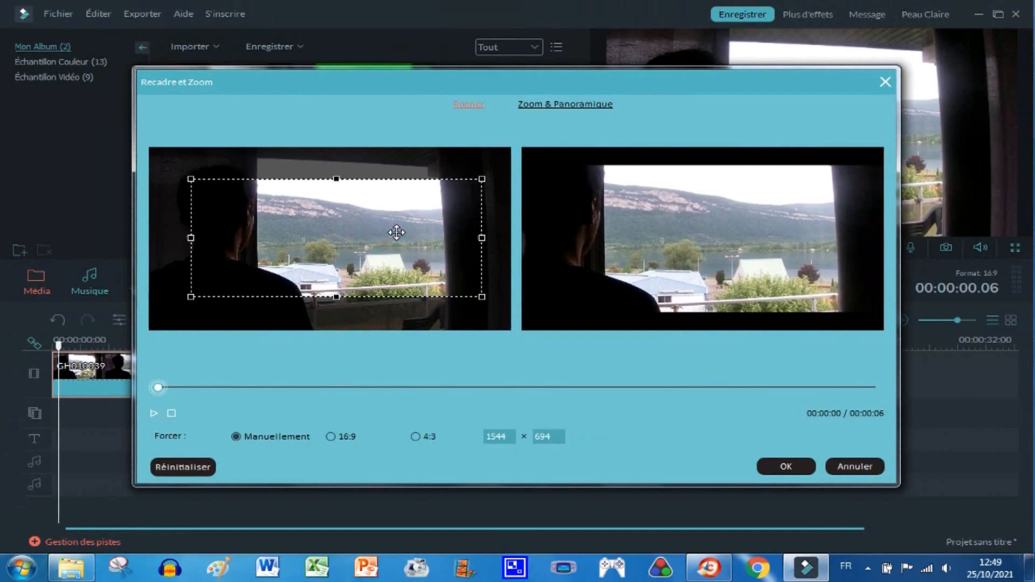
drag(397, 232, 397, 230)
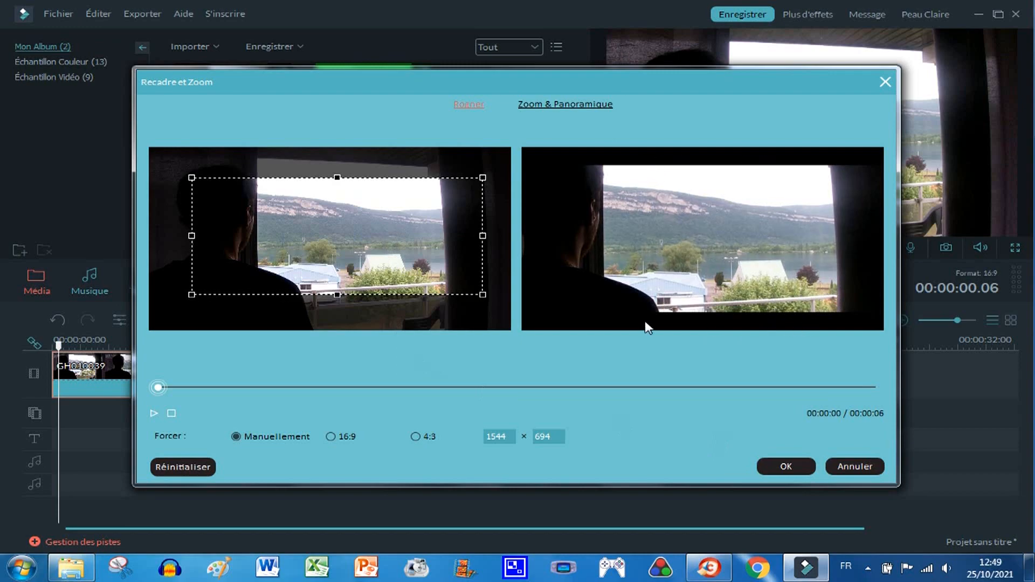
click(786, 467)
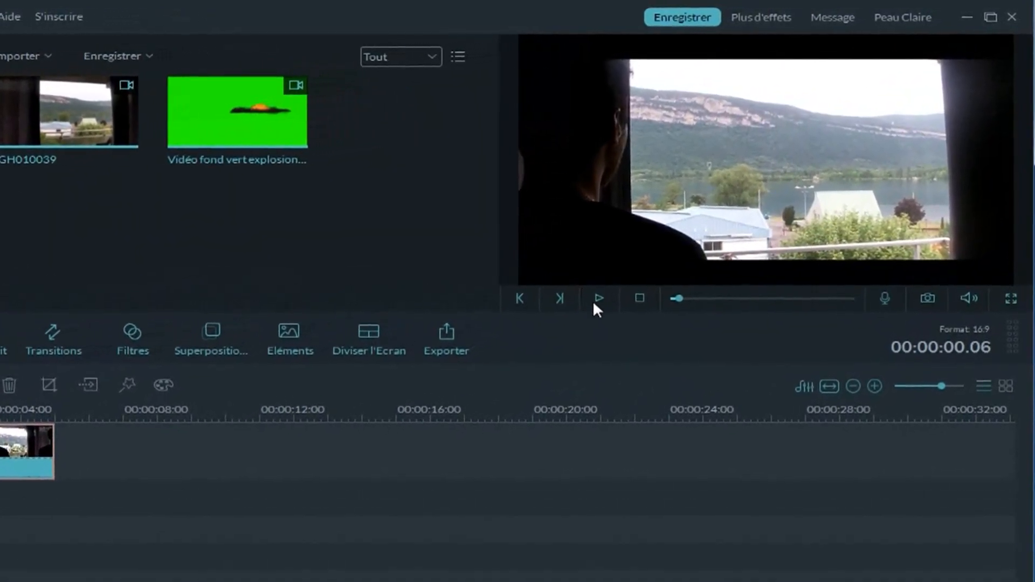
click(606, 292)
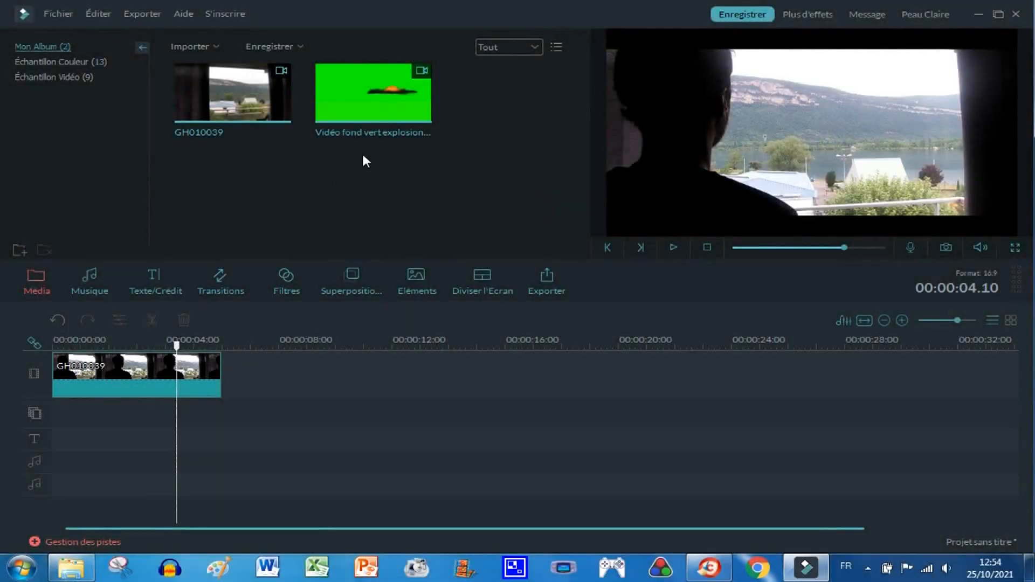
Step: Place the "Vidéo fond vert explosion recentrée" clip at the start of the overlay track below GH010039 and preview it
click(407, 103)
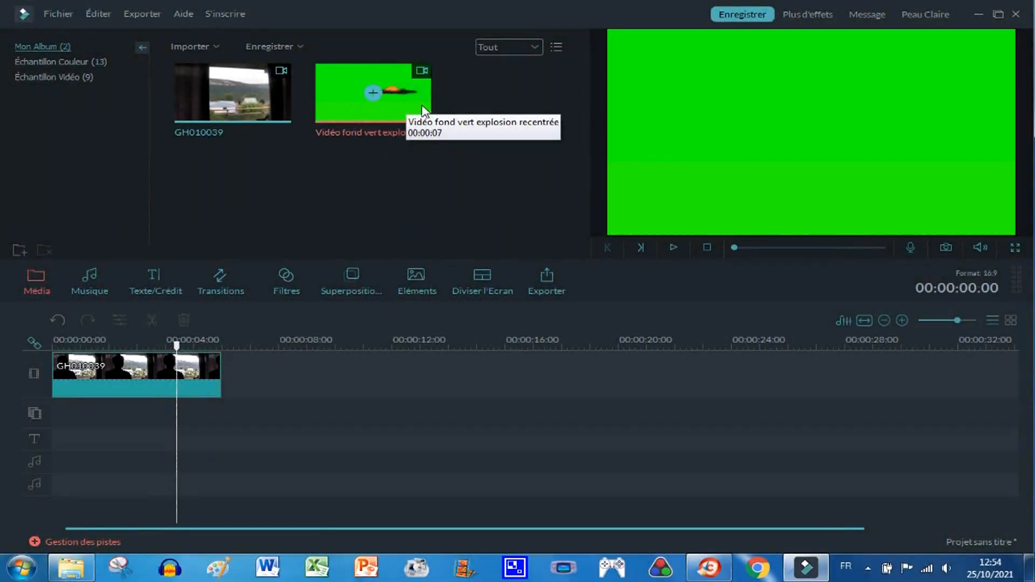
drag(422, 111, 350, 260)
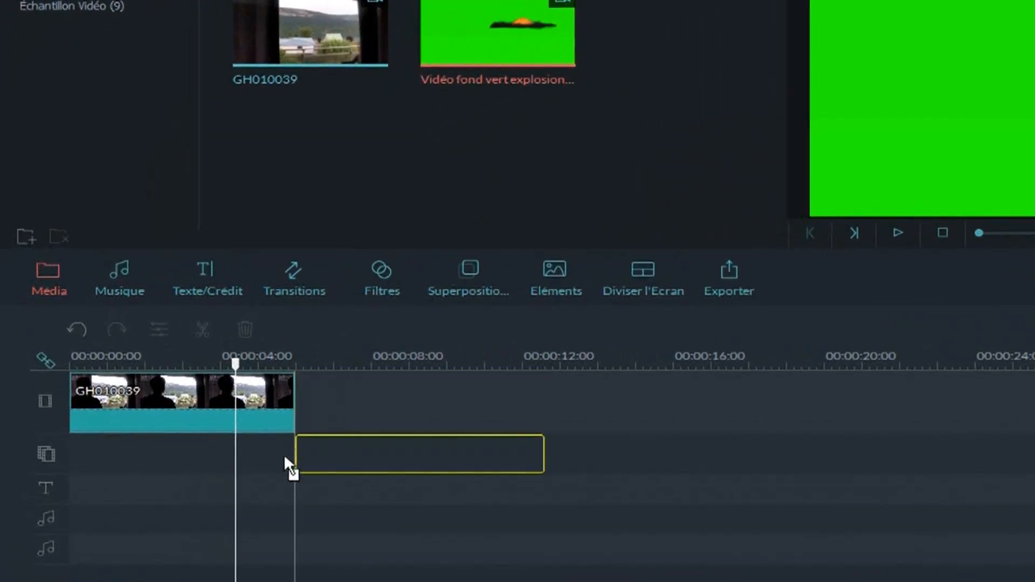
drag(284, 457, 106, 451)
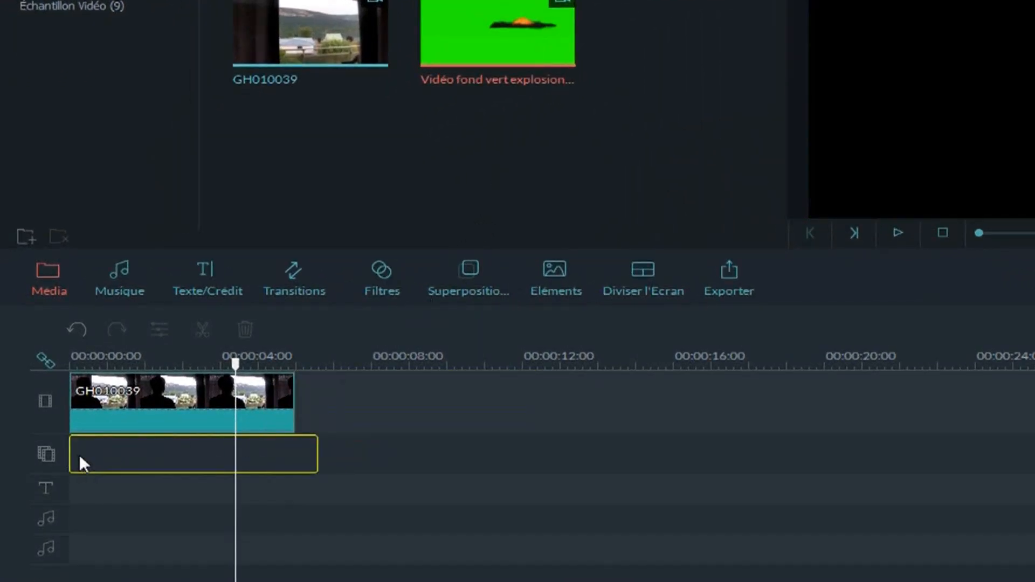
drag(79, 455, 79, 454)
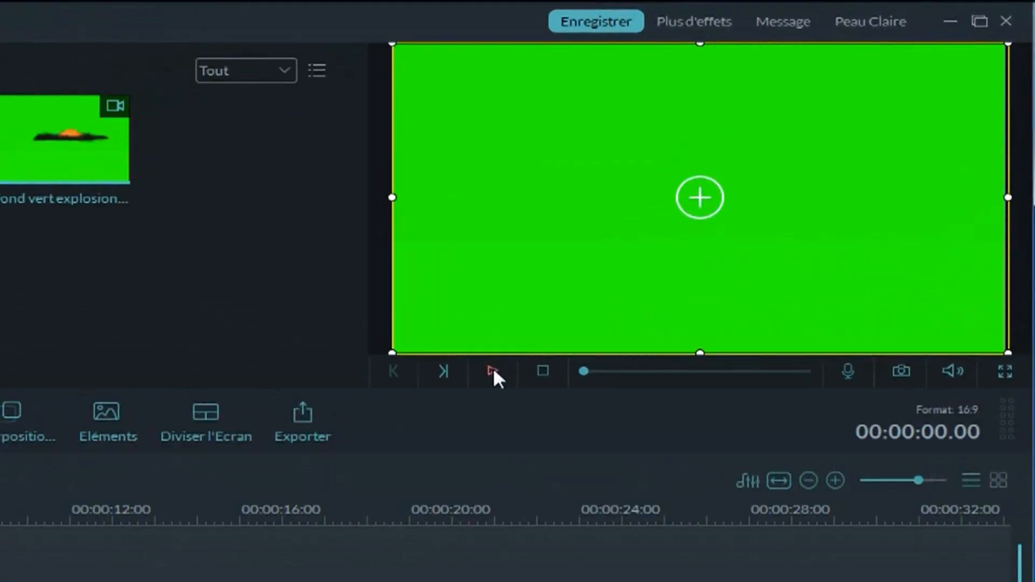
click(673, 247)
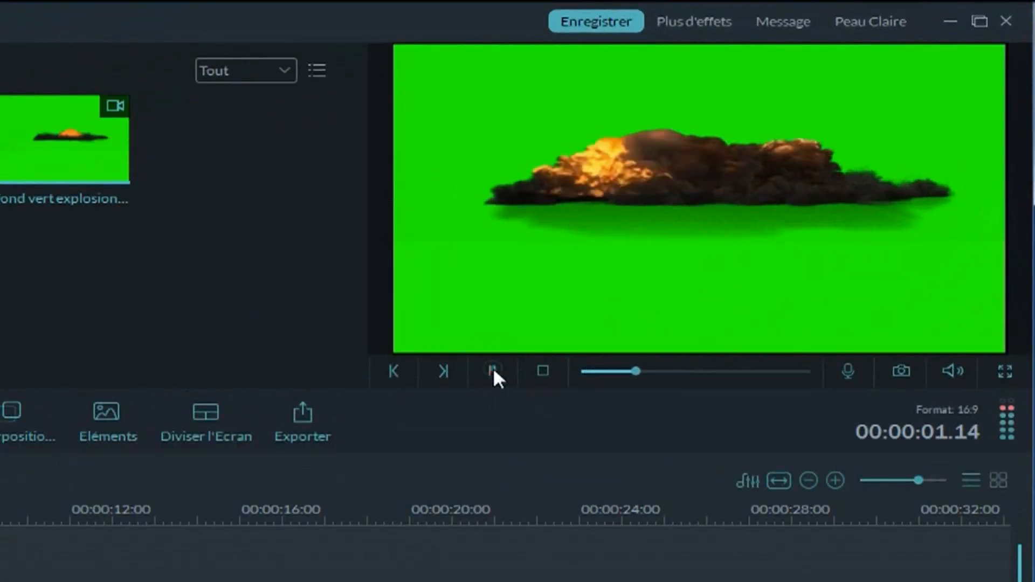
click(493, 369)
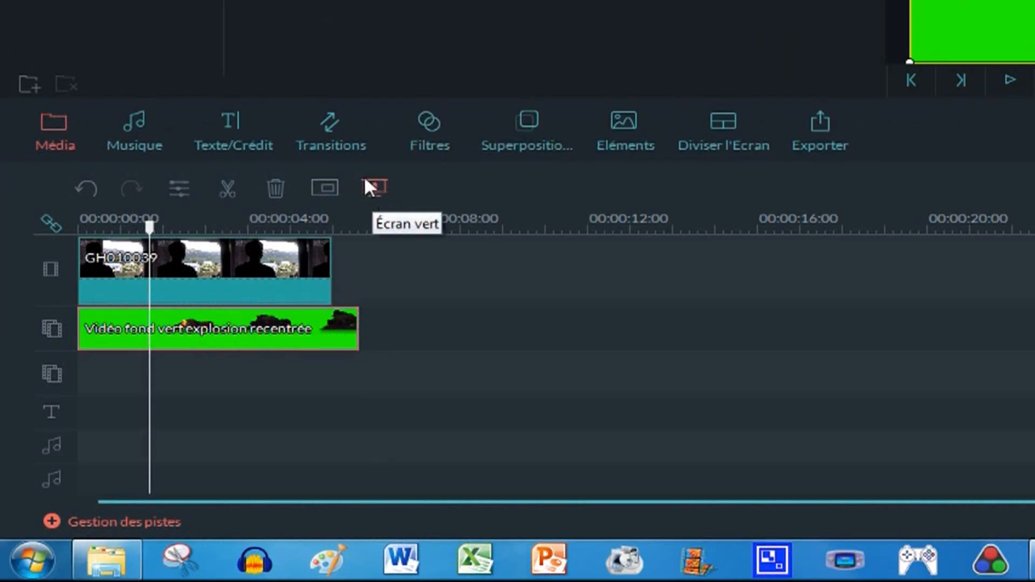
Step: Apply the green screen chroma key transparency to the explosion clip, preview the keyed result and confirm the effect
right_click(337, 326)
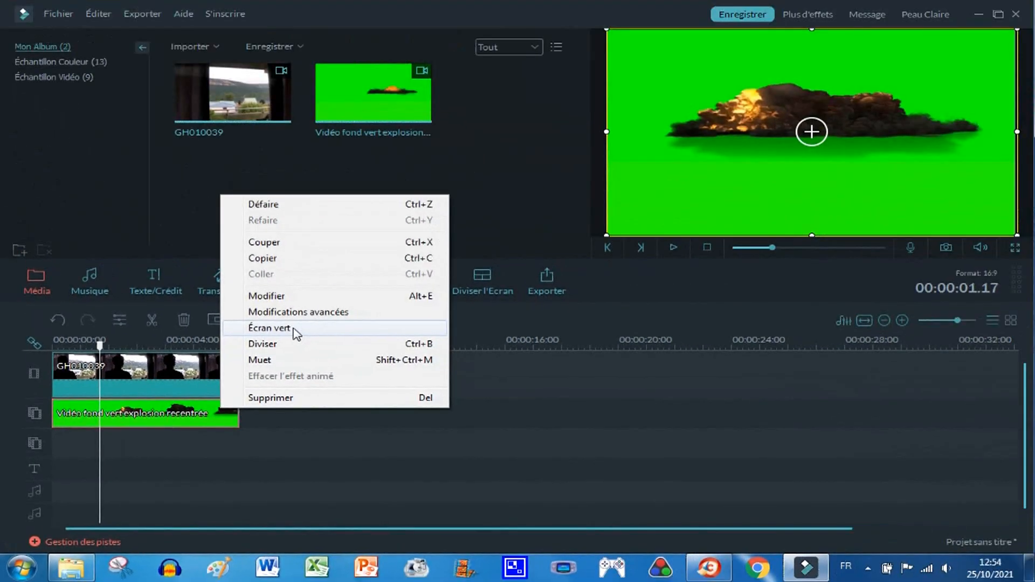
click(296, 332)
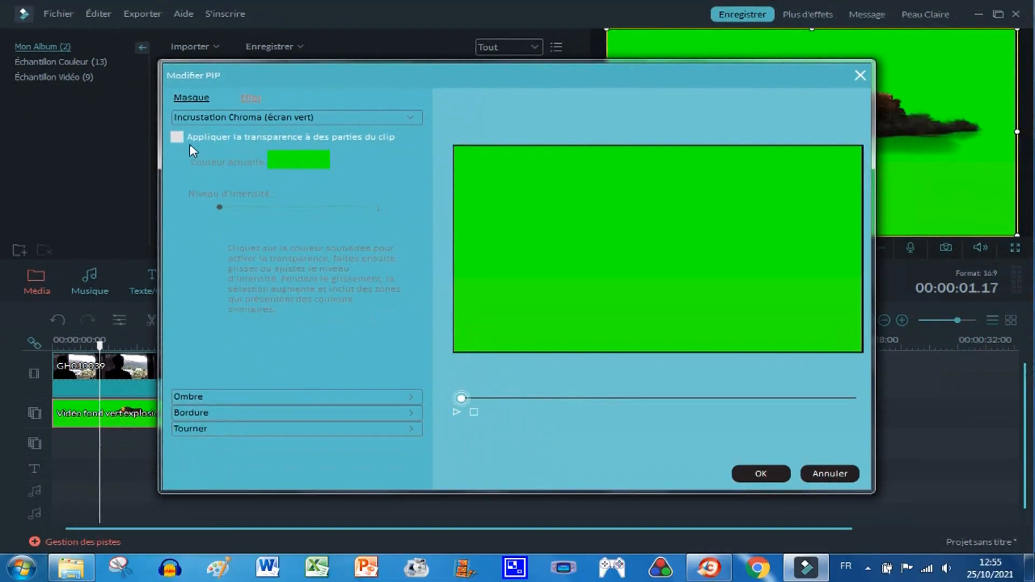
click(176, 137)
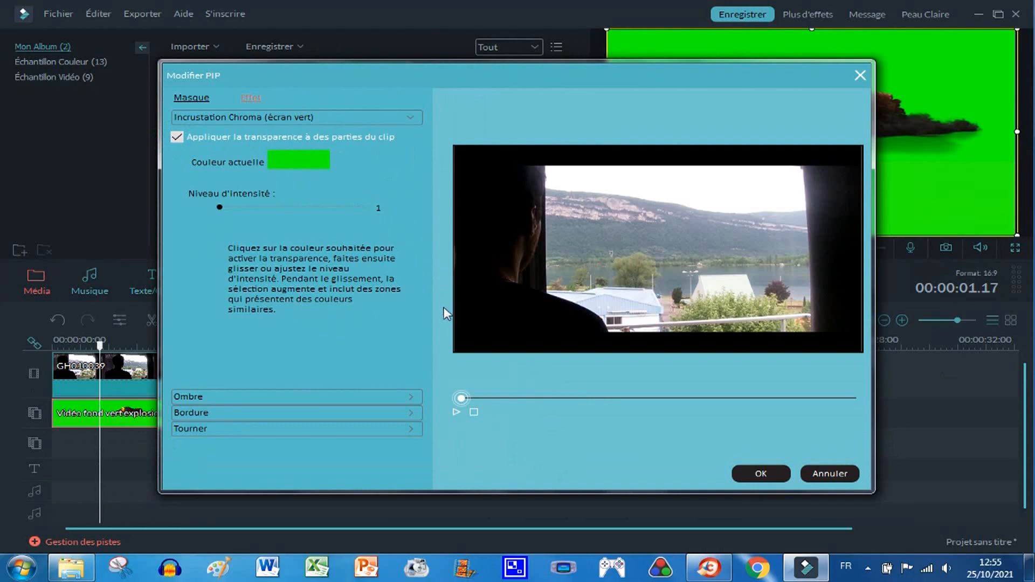
click(456, 412)
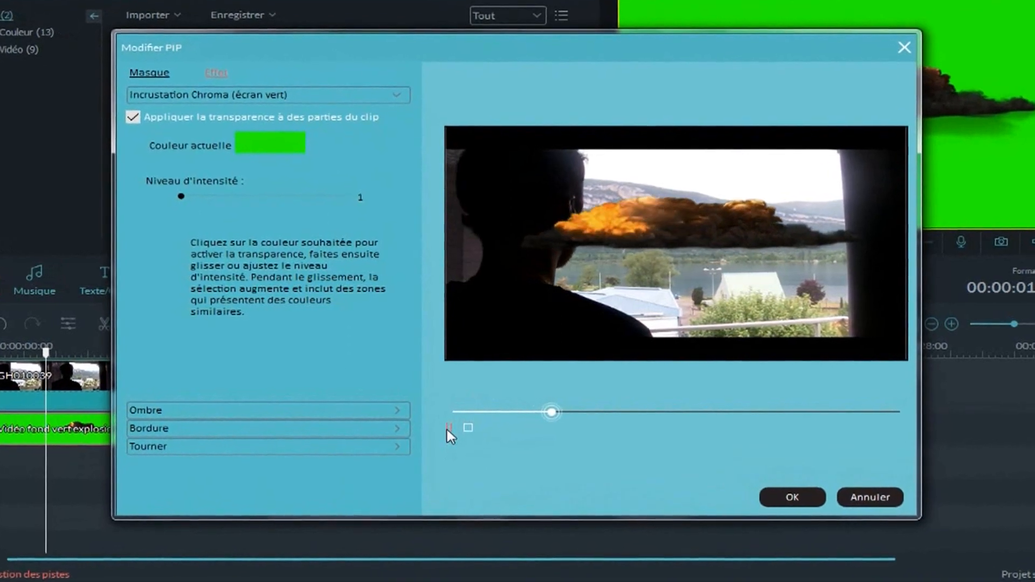
click(450, 426)
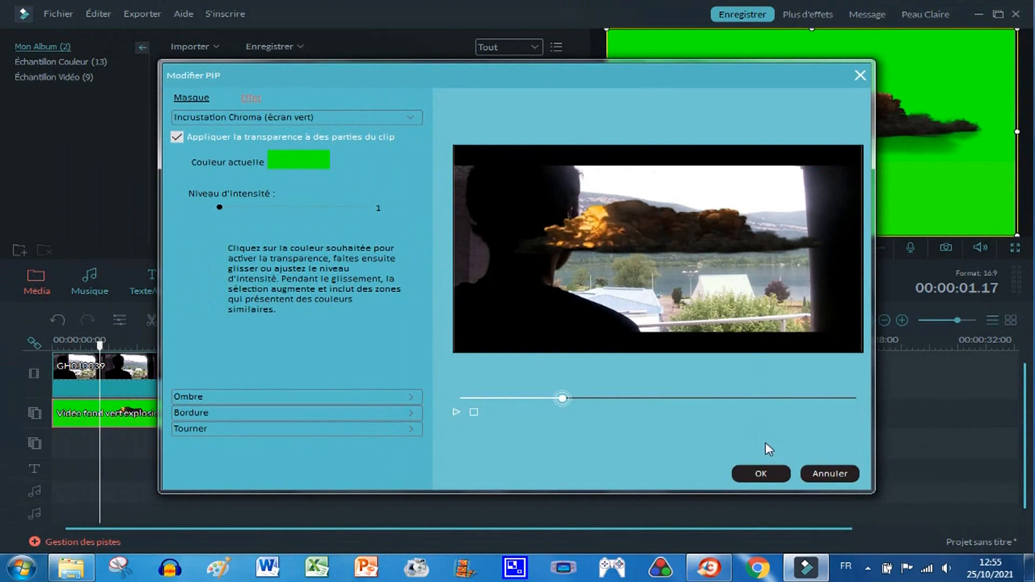
click(761, 475)
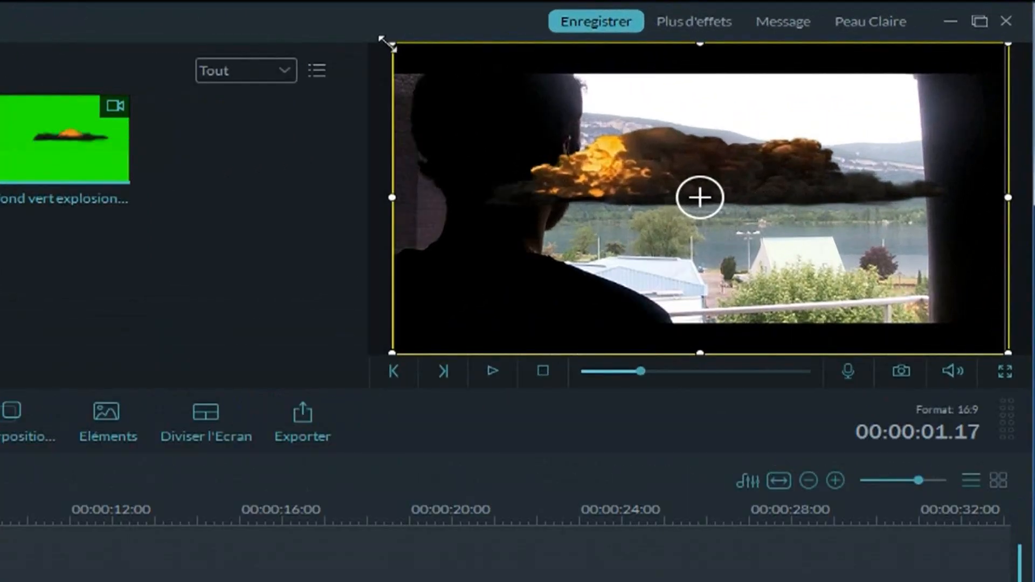
Step: Shrink the explosion overlay and position it over the lake and mountains inside the window, and preview the composite
drag(606, 28, 654, 52)
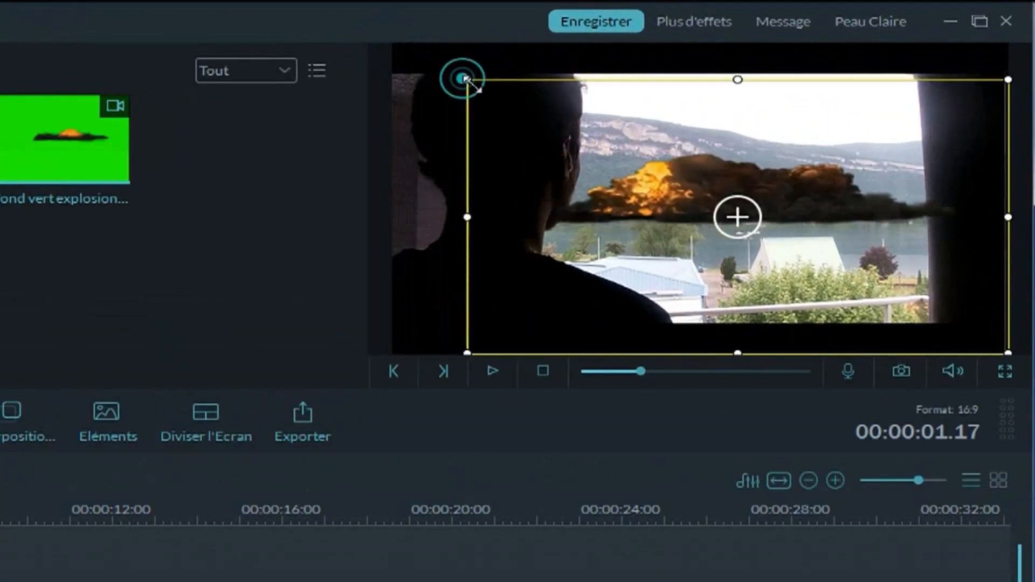
drag(467, 79, 510, 101)
drag(822, 226, 794, 202)
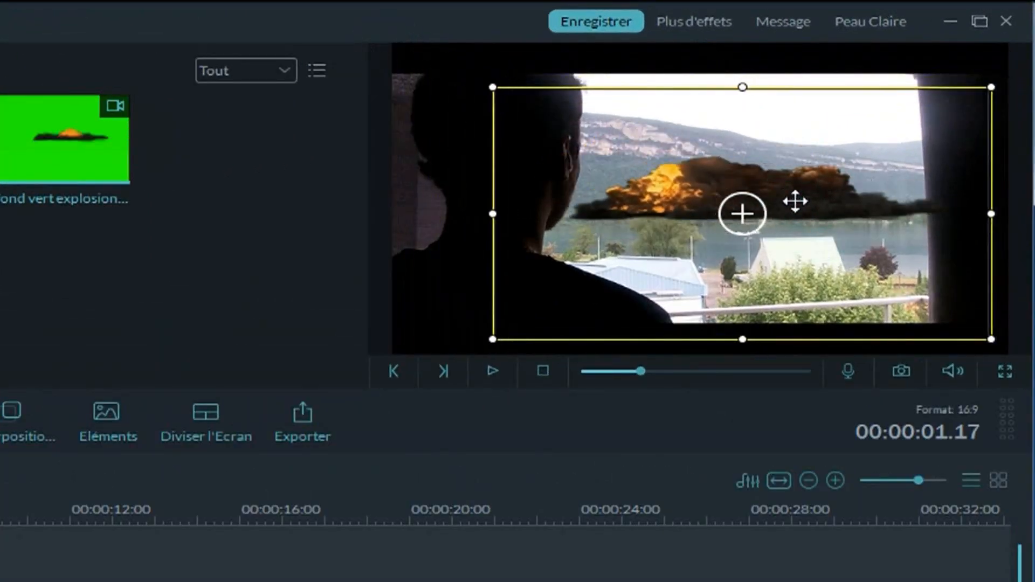
drag(991, 87, 969, 103)
mouse_move(798, 164)
mouse_down()
mouse_move(806, 164)
mouse_move(798, 170)
mouse_up()
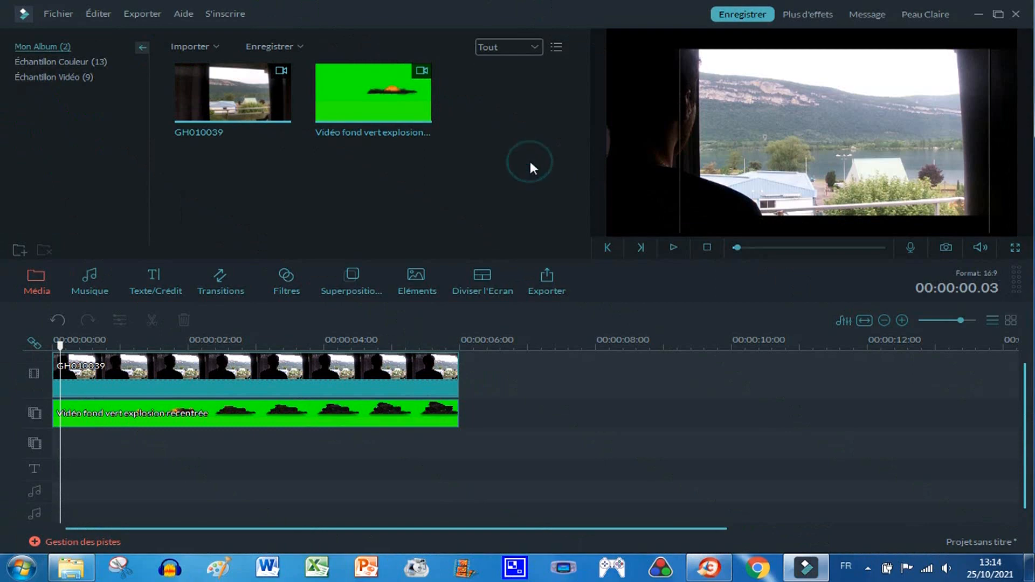
click(673, 246)
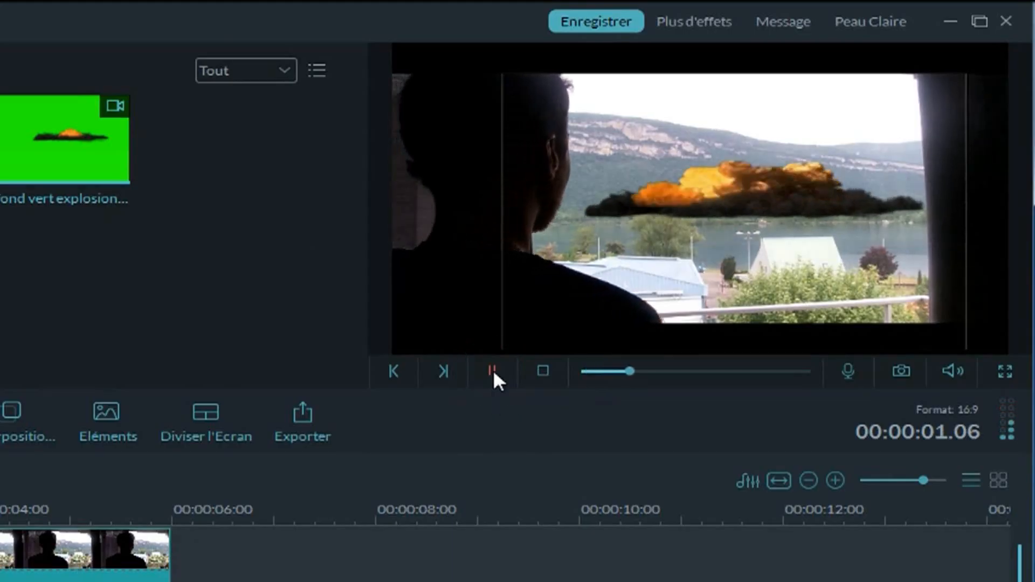
click(492, 370)
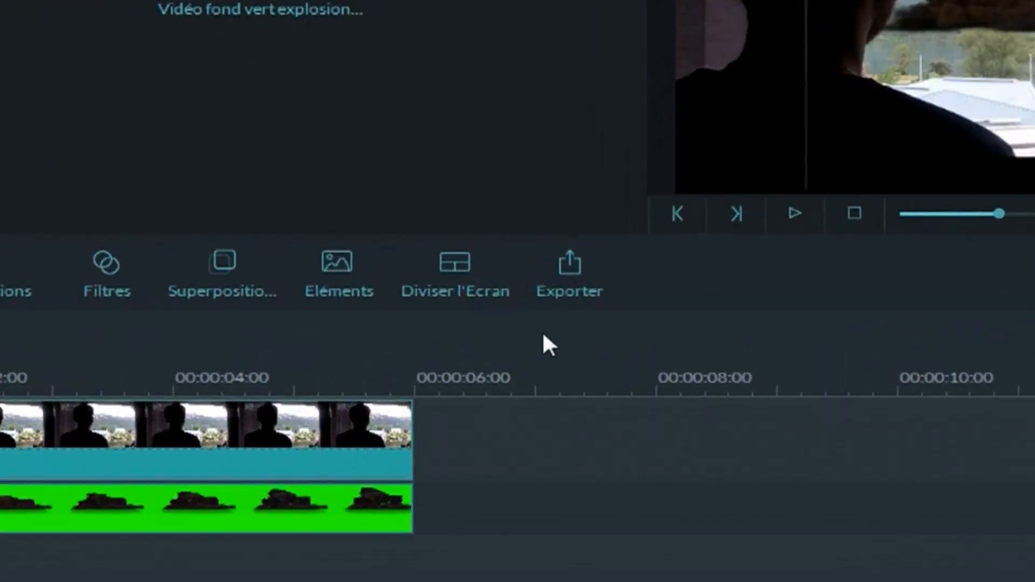
Step: Export the project to the desktop as the AVI "exemple explosion fond vert" with "Mieux" quality, 1920*1080 and 30 fps, and close the conversion window
click(569, 270)
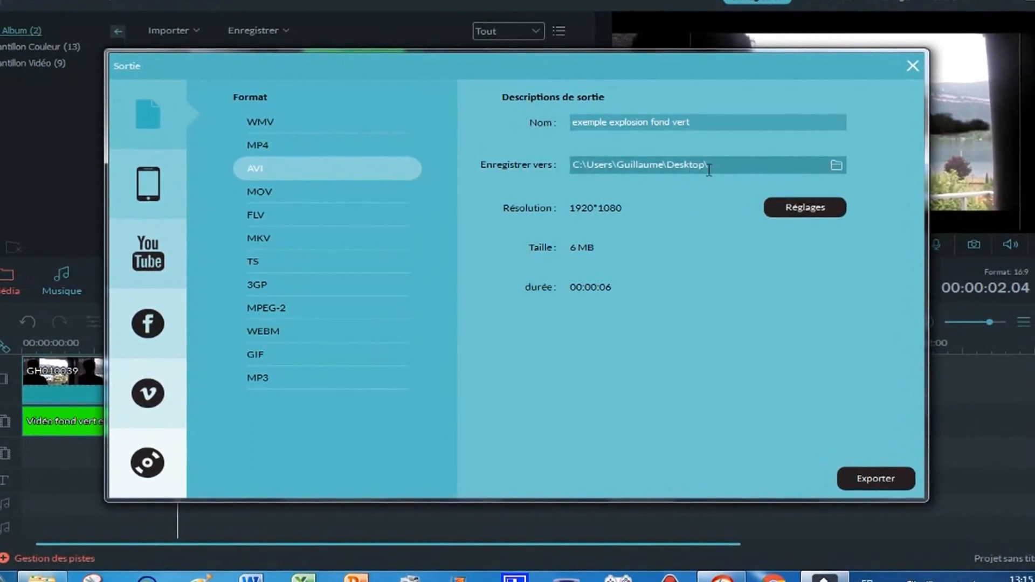
click(807, 207)
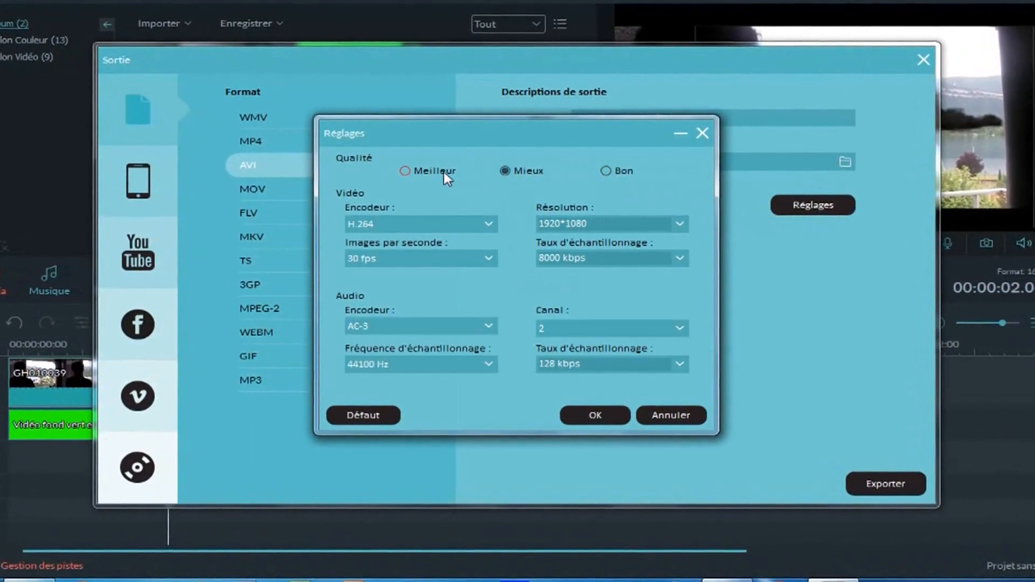
click(489, 260)
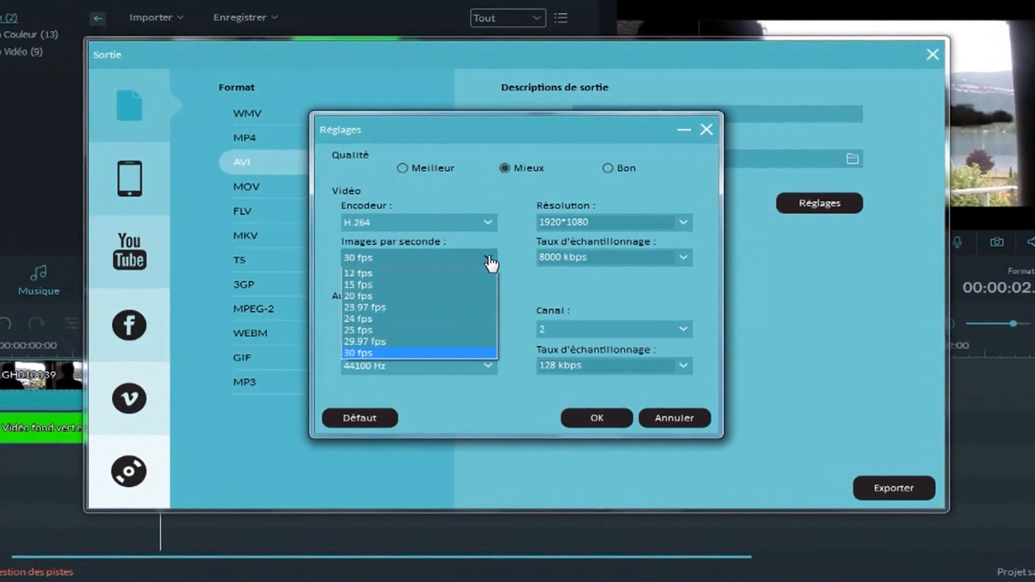
click(490, 260)
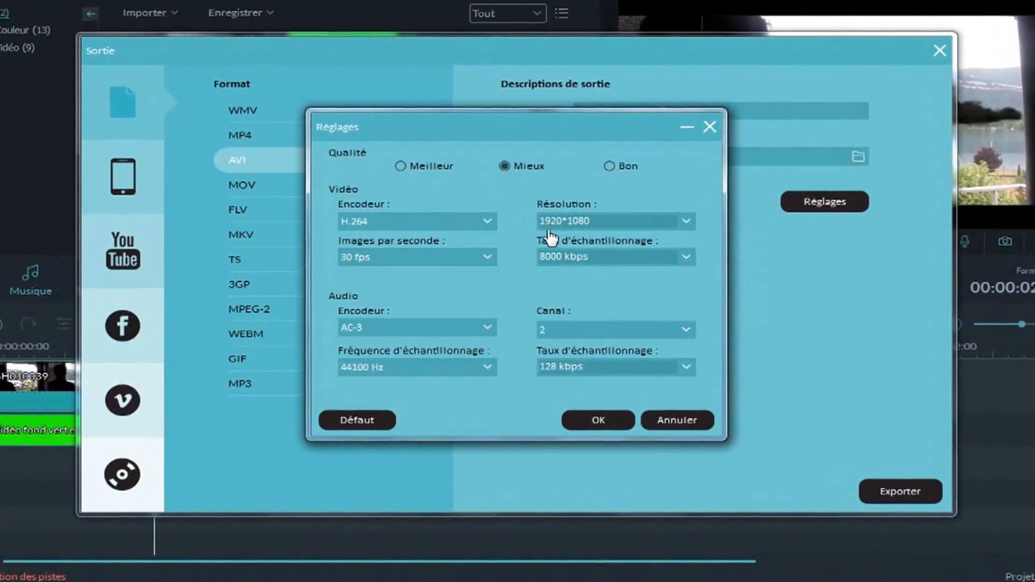
click(682, 223)
click(620, 318)
click(606, 422)
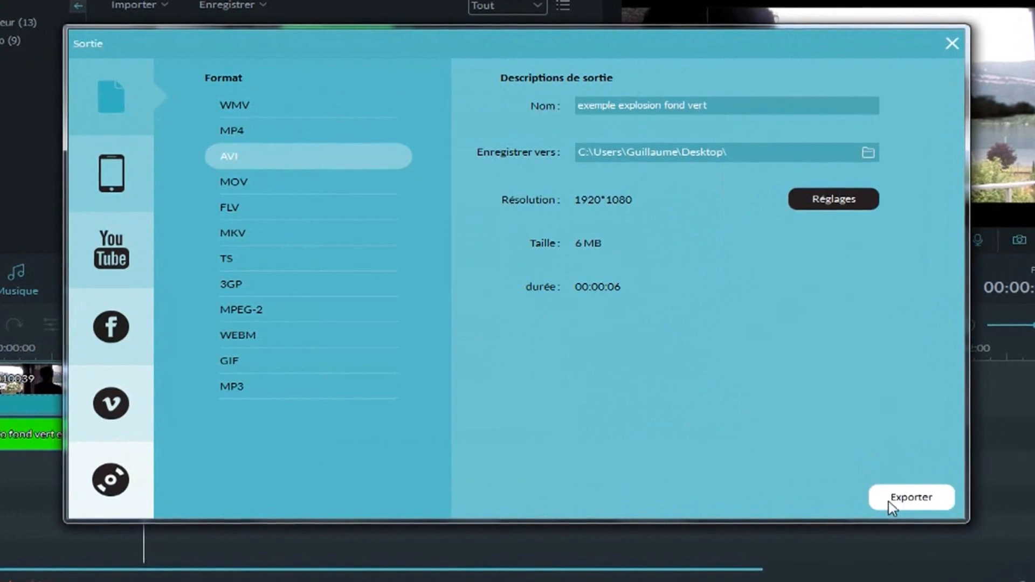
click(892, 504)
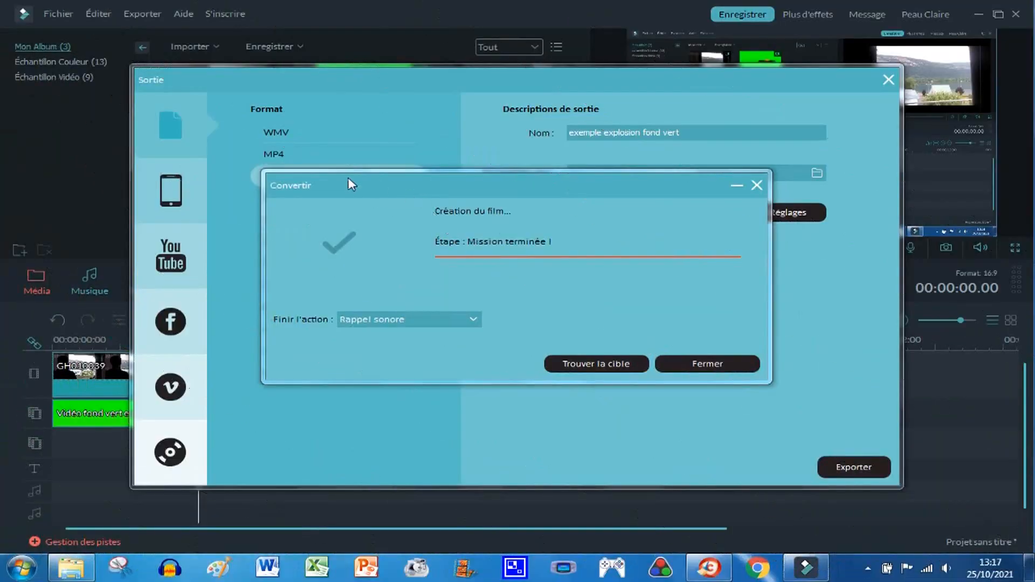
click(706, 365)
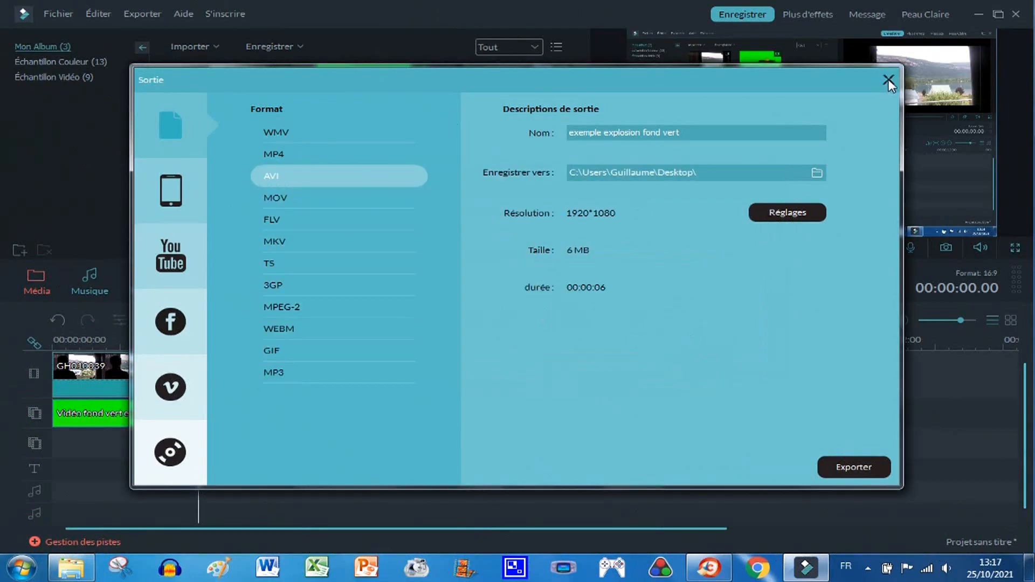
Step: Close the output settings window and exit the video editor to return to the desktop
click(888, 82)
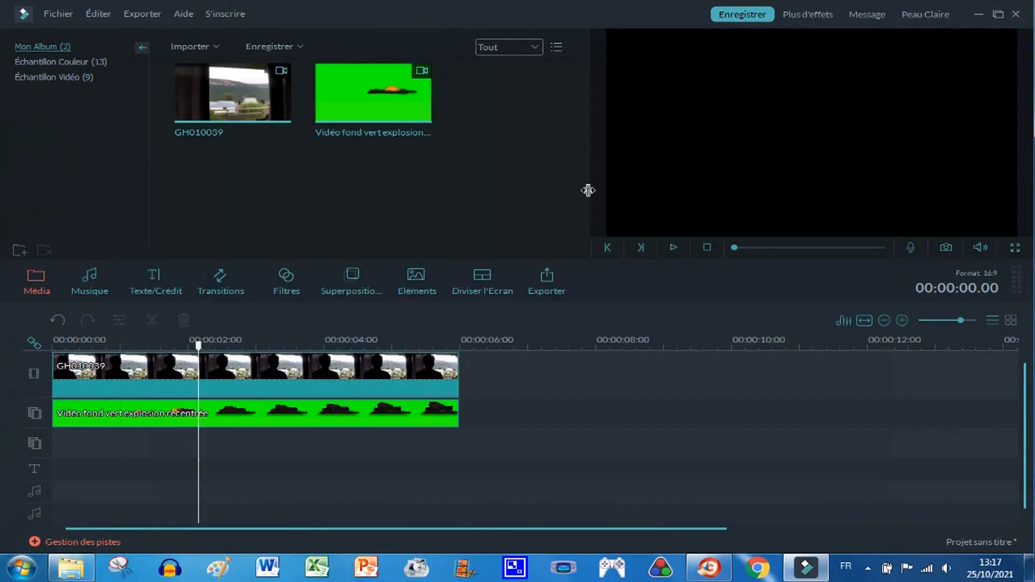
click(1016, 17)
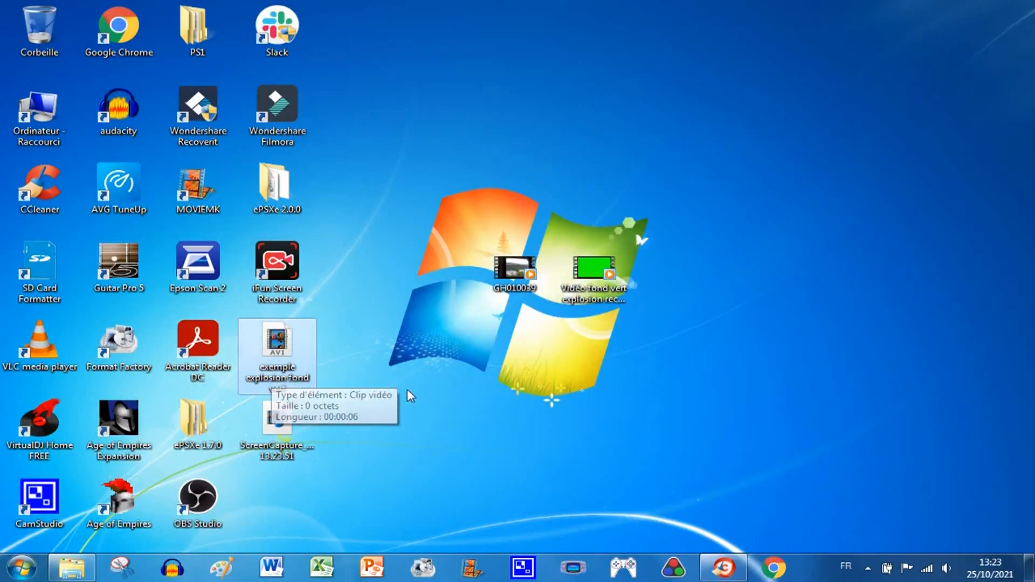
Step: Move the exported "exemple explosion fond vert" video above the GH010039 clip on the desktop, play it full screen, and leave full screen
drag(254, 346, 492, 190)
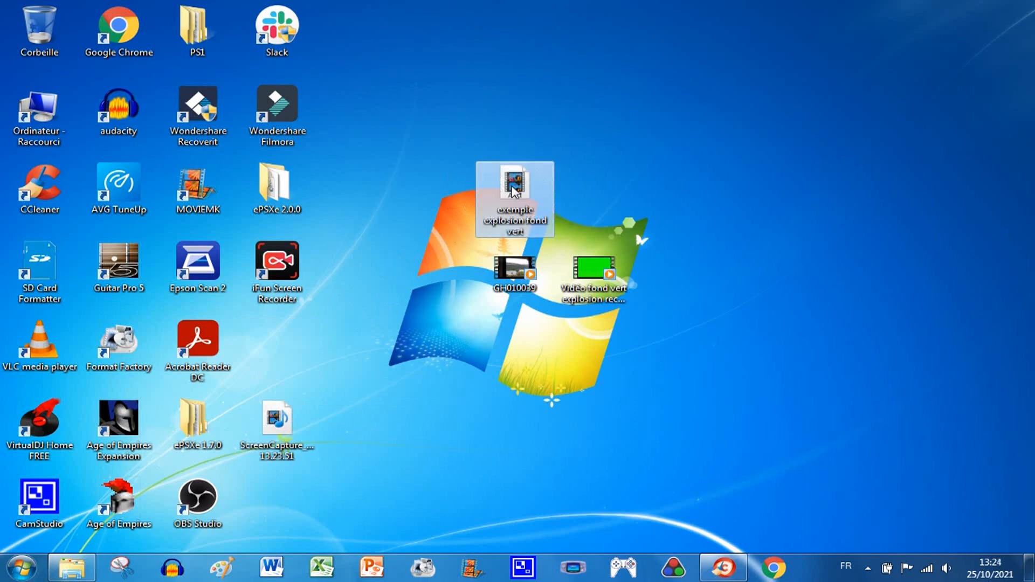
double_click(513, 192)
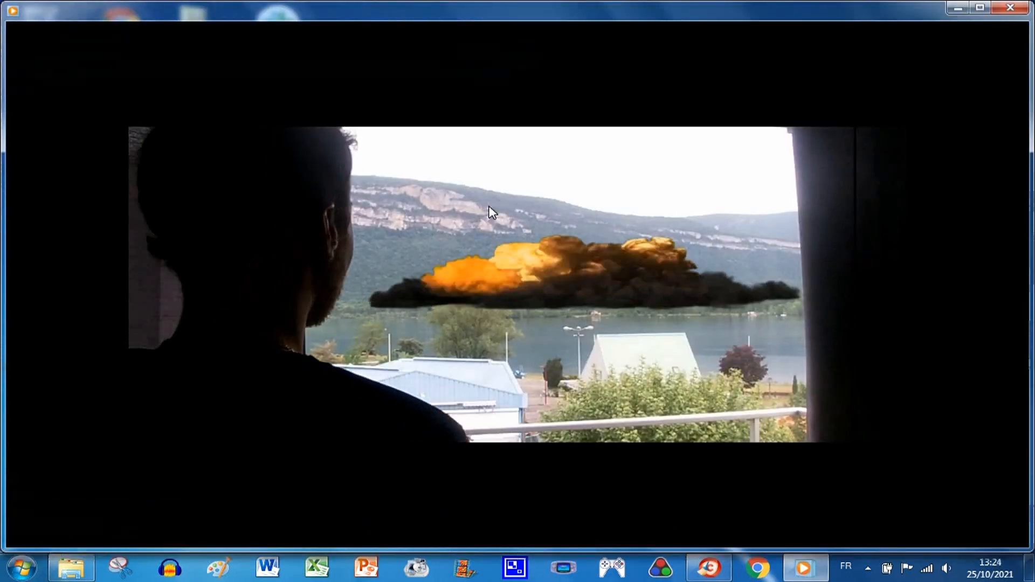
double_click(609, 211)
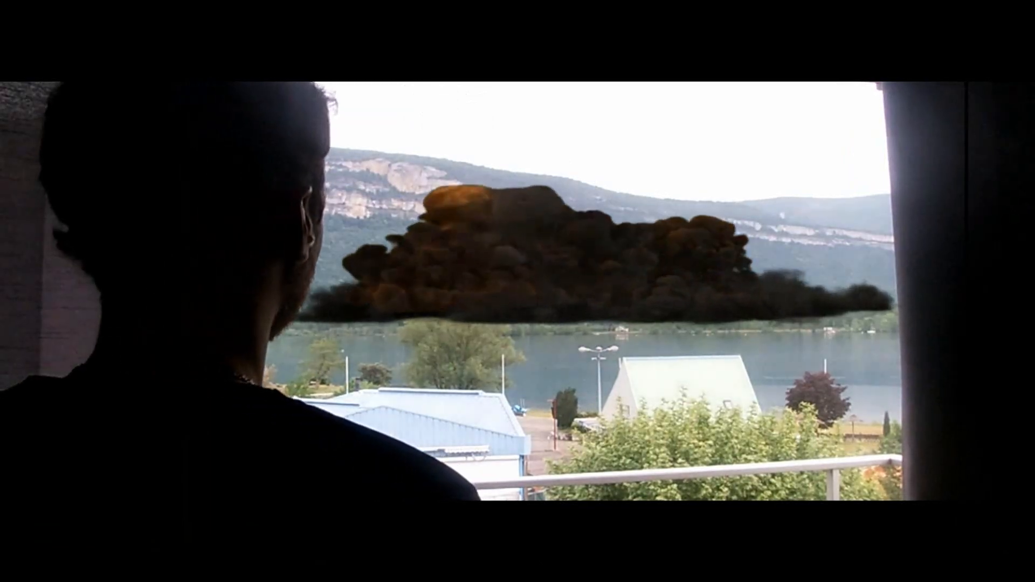
double_click(636, 151)
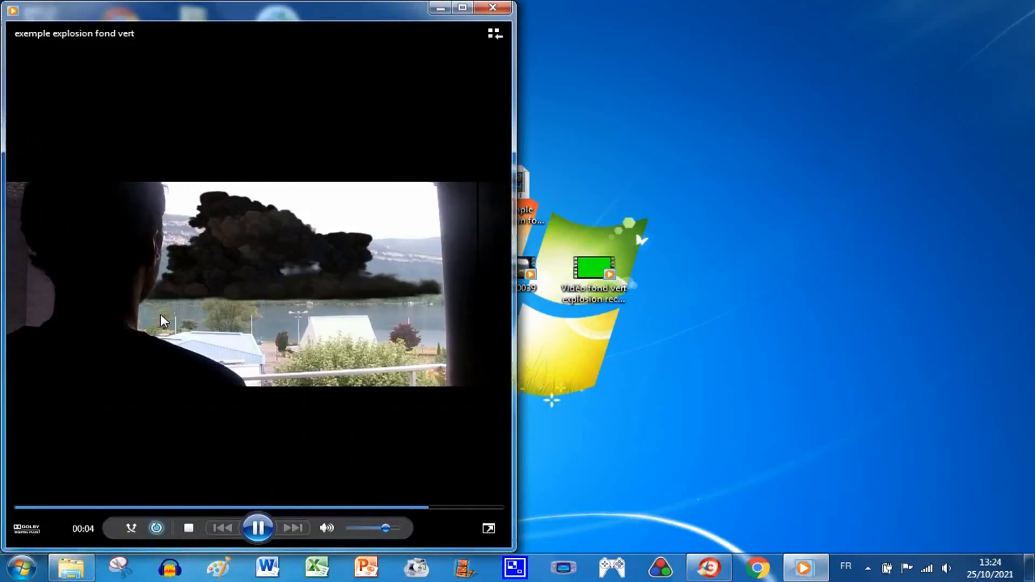